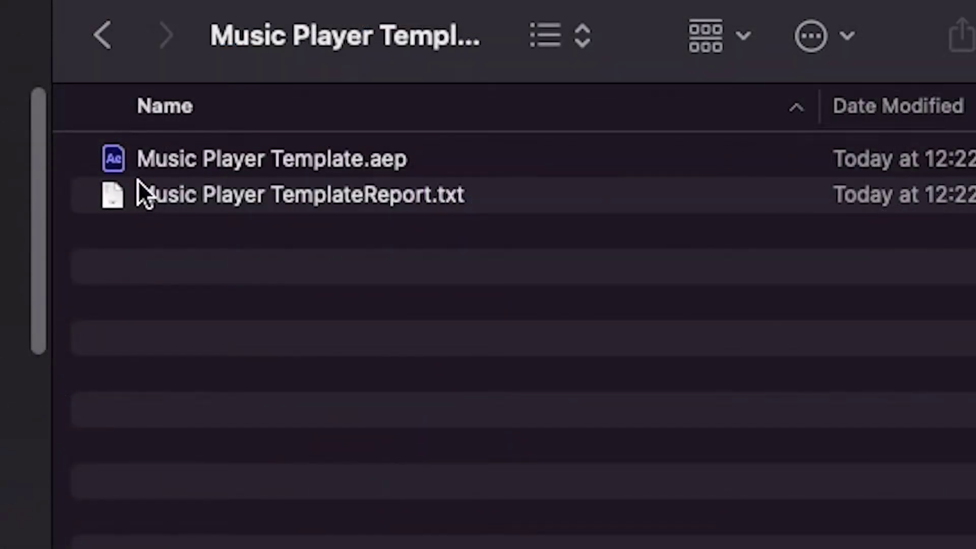
Open Music Player Template.aep in After Effects and begin a new solid named "Phone background" in Main Comp.
double_click(139, 162)
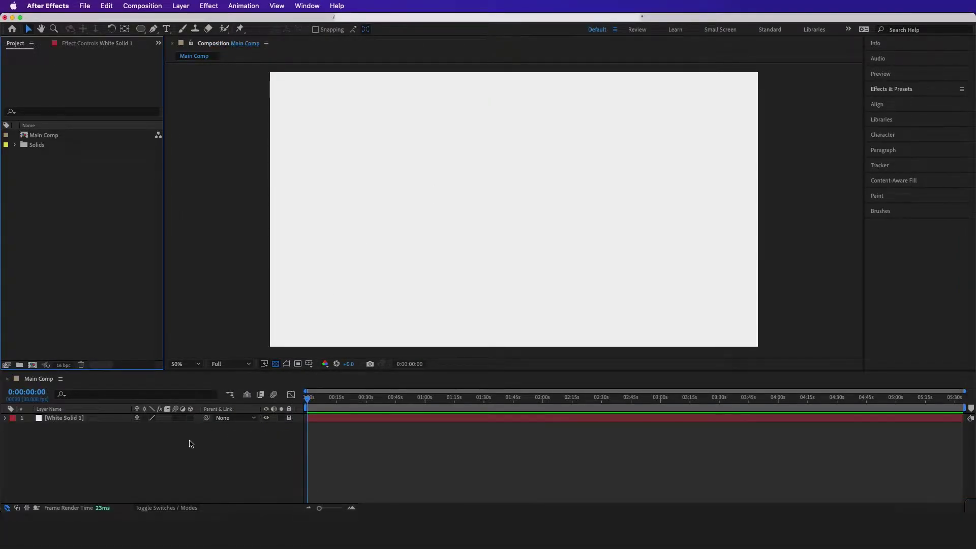
right_click(191, 444)
mouse_move(211, 377)
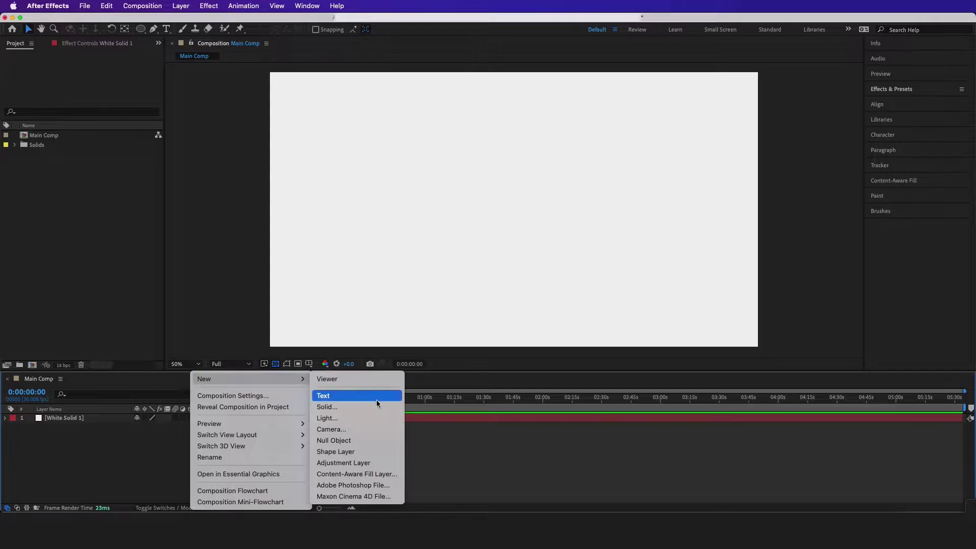
click(362, 409)
drag(697, 213, 635, 210)
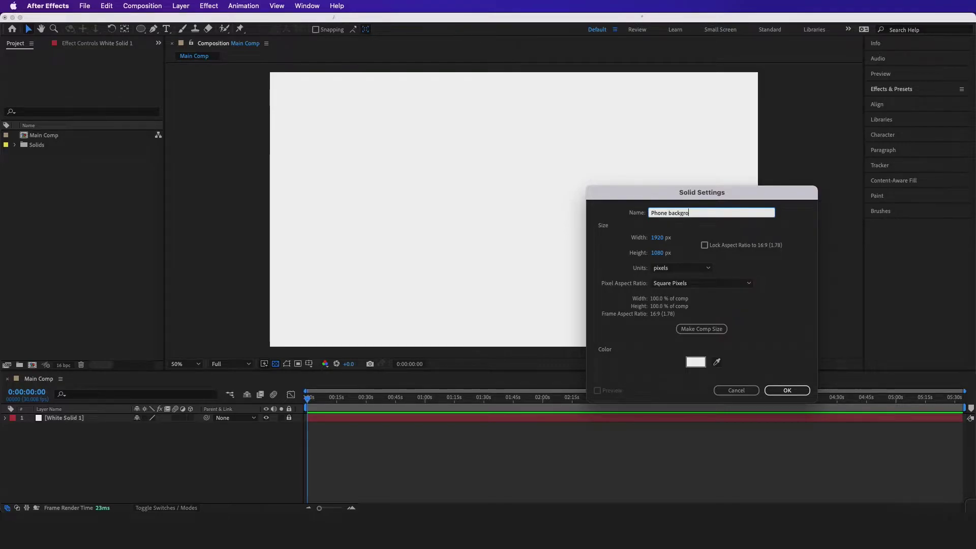
Set the new solid's size to 1080 px wide by 1920 px high and create it.
click(661, 239)
text(1080)
key(Tab)
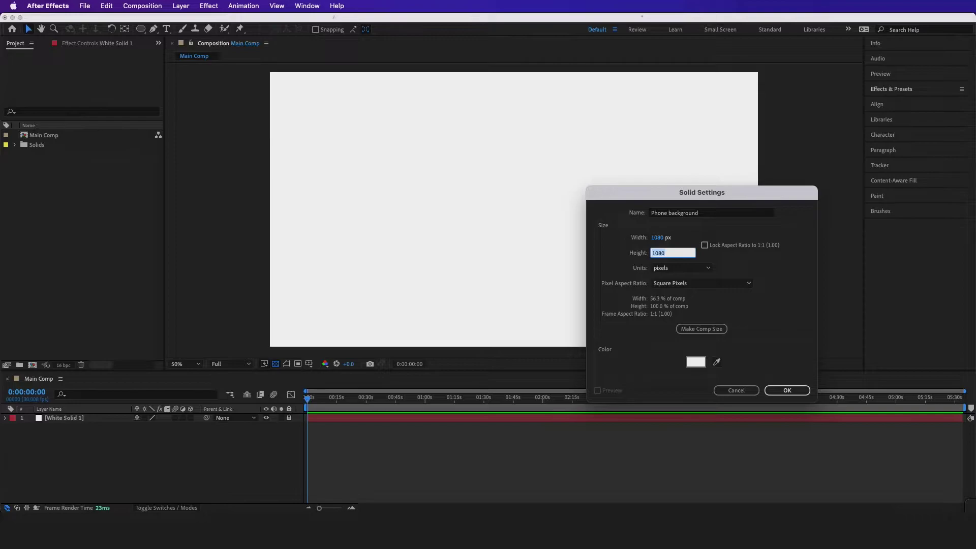
text(192)
click(787, 391)
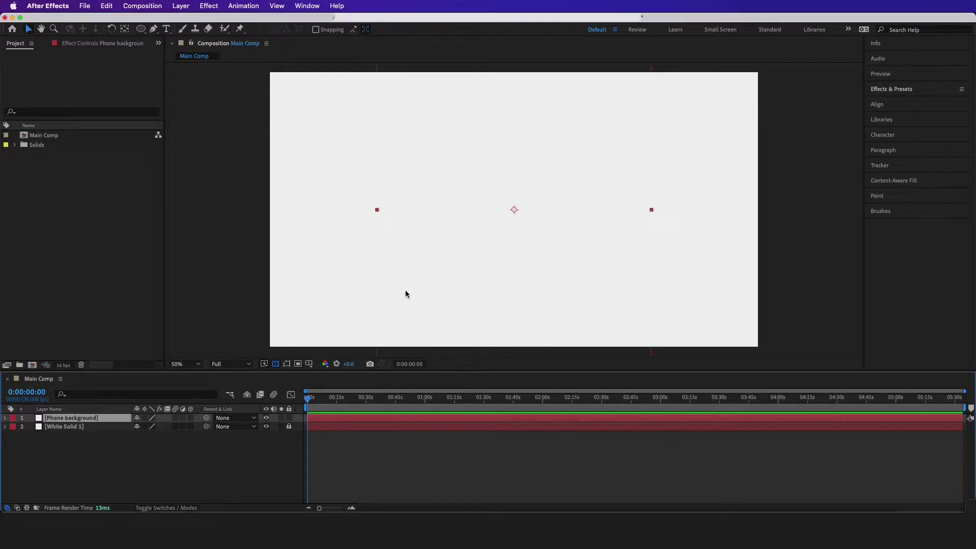
Scale the Phone background solid down proportionally to fit inside the composition and apply the Gradient Ramp effect to it.
drag(651, 212, 583, 233)
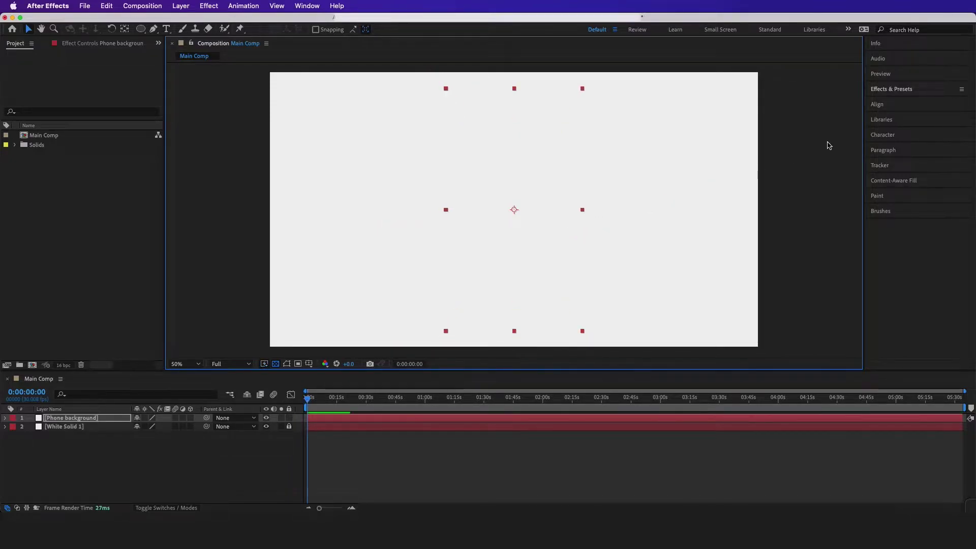
click(894, 89)
click(901, 102)
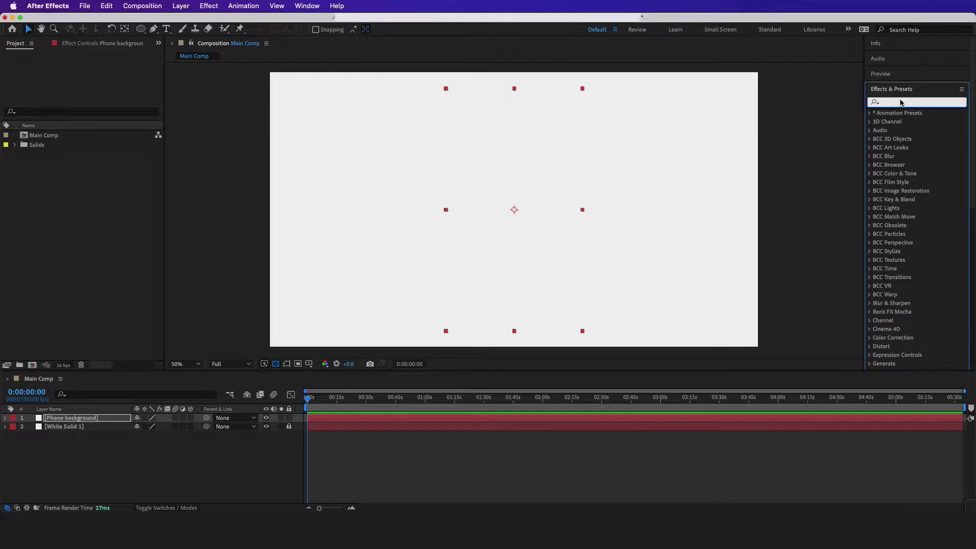
text(grad)
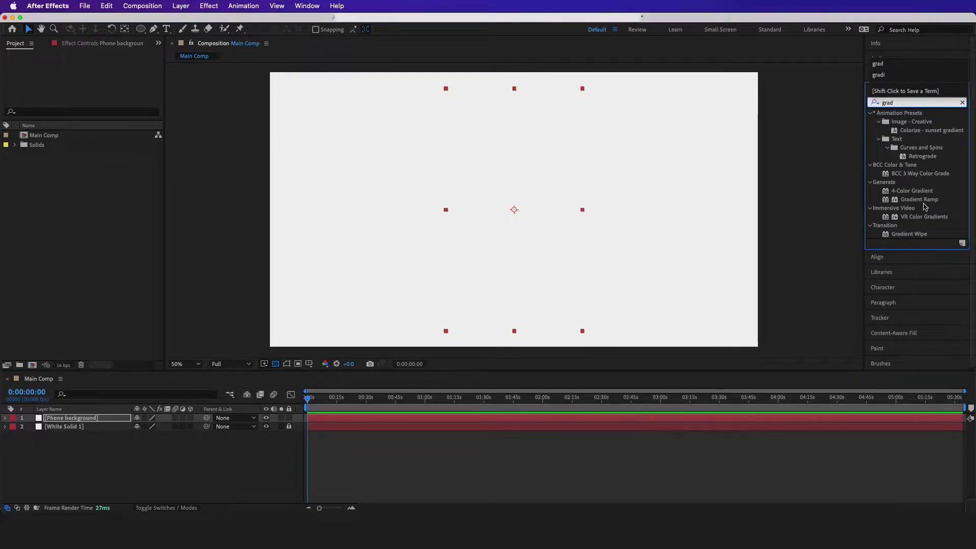
click(929, 202)
drag(882, 204, 554, 196)
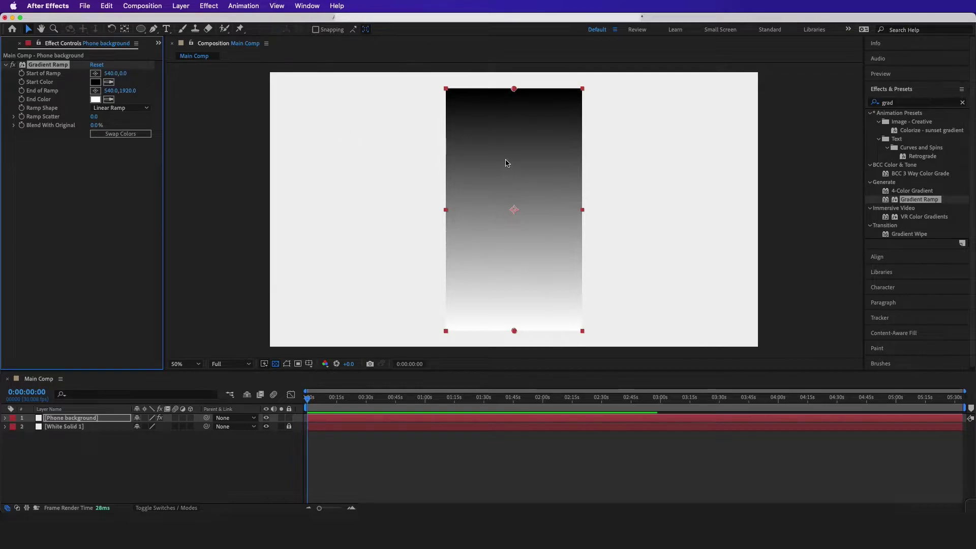
Set the Gradient Ramp's start and end colours to black on the Phone background layer and deselect it.
click(96, 83)
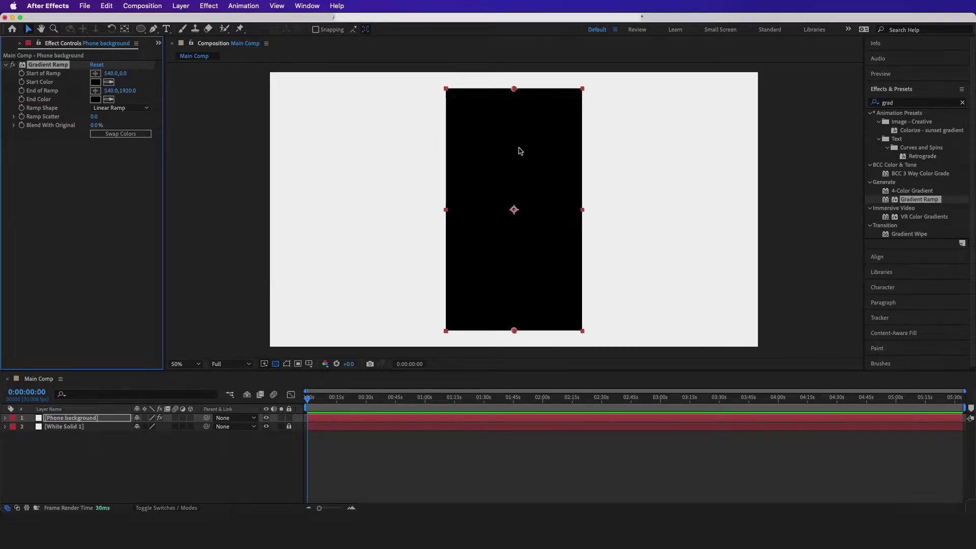
click(164, 472)
click(120, 108)
click(165, 73)
Draw a short vertical white line with a 15 px stroke in the lower middle of the phone using the Pen tool.
click(153, 29)
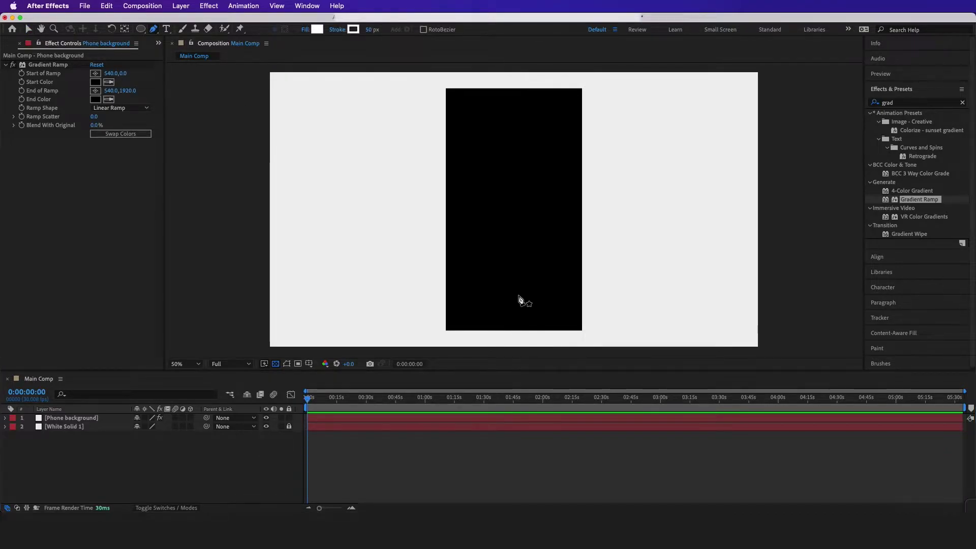
scroll(519, 299, up, 1)
scroll(468, 262, down, 1)
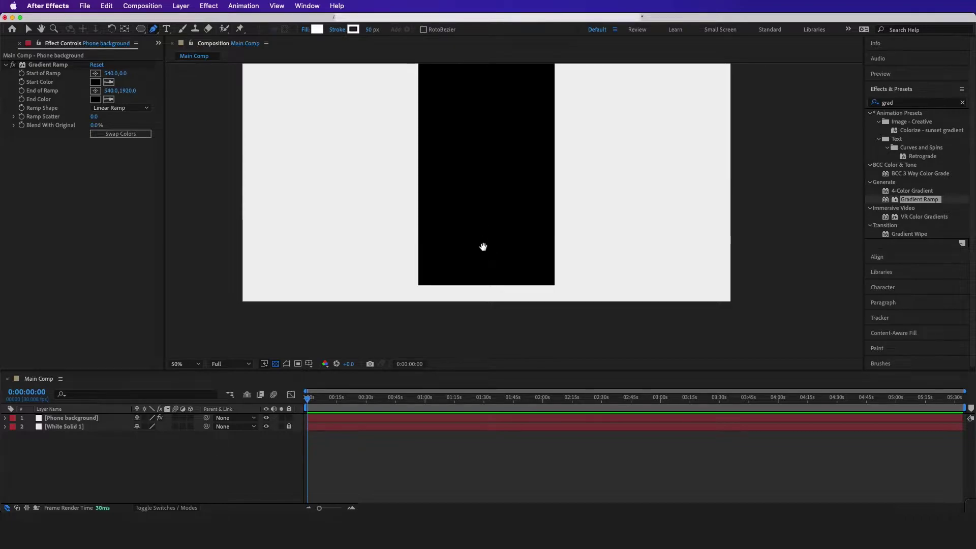
drag(484, 246, 484, 287)
key(apostrophe)
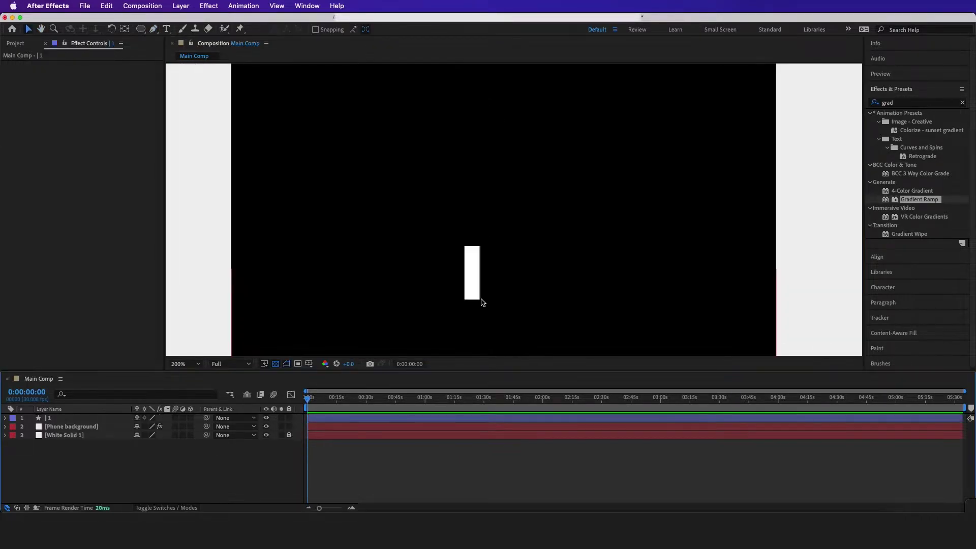
Set the vertical bar's line cap to Round Cap and place a duplicate bar beside it to form the pause icon.
click(49, 418)
click(5, 418)
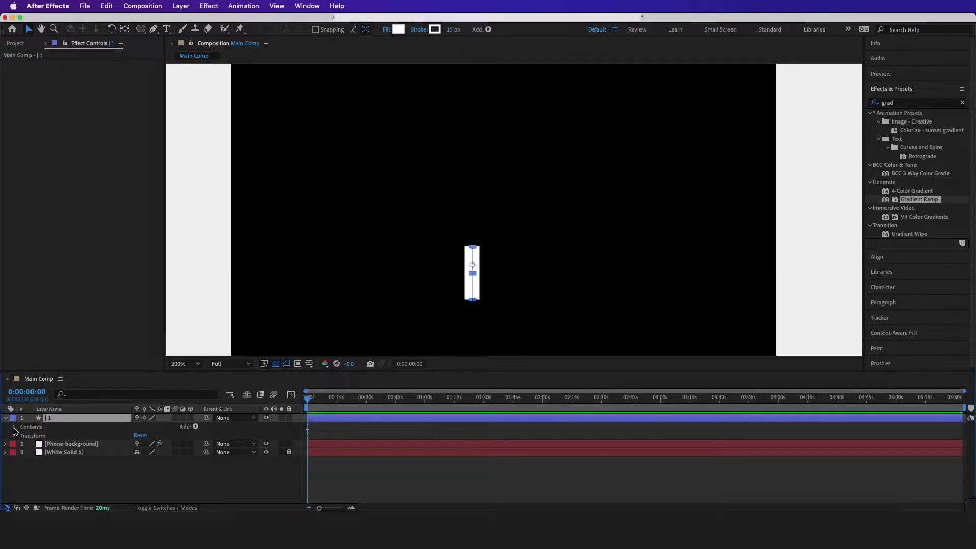
click(15, 428)
click(23, 437)
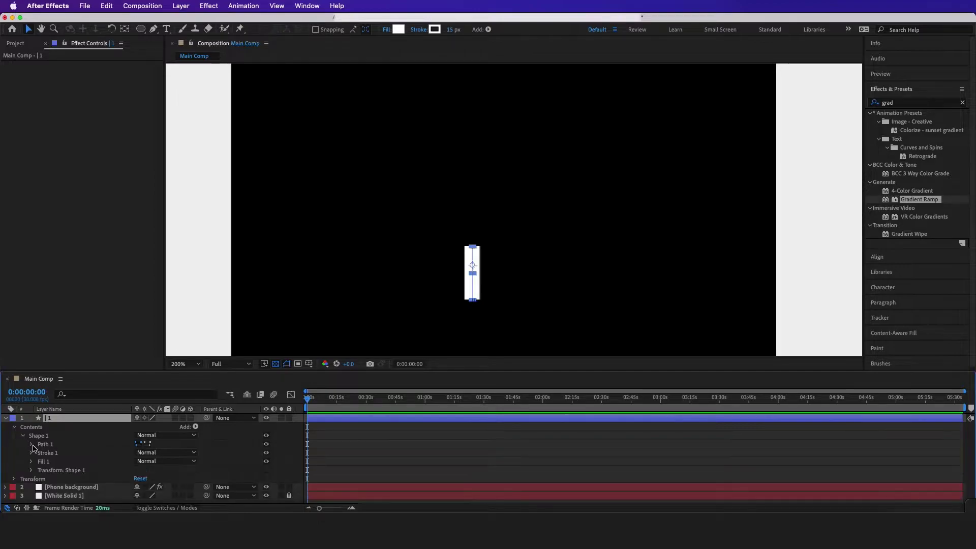
click(32, 445)
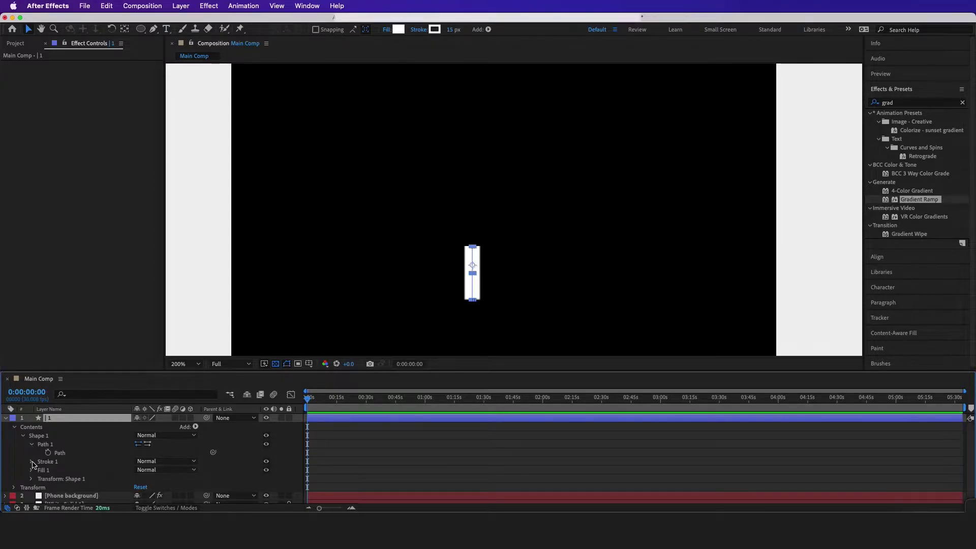
click(31, 462)
click(157, 463)
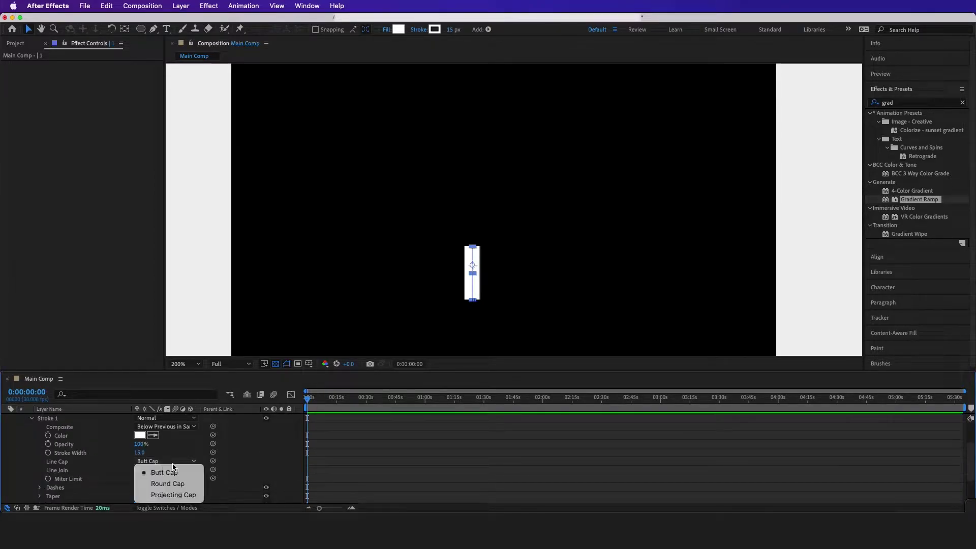
click(163, 487)
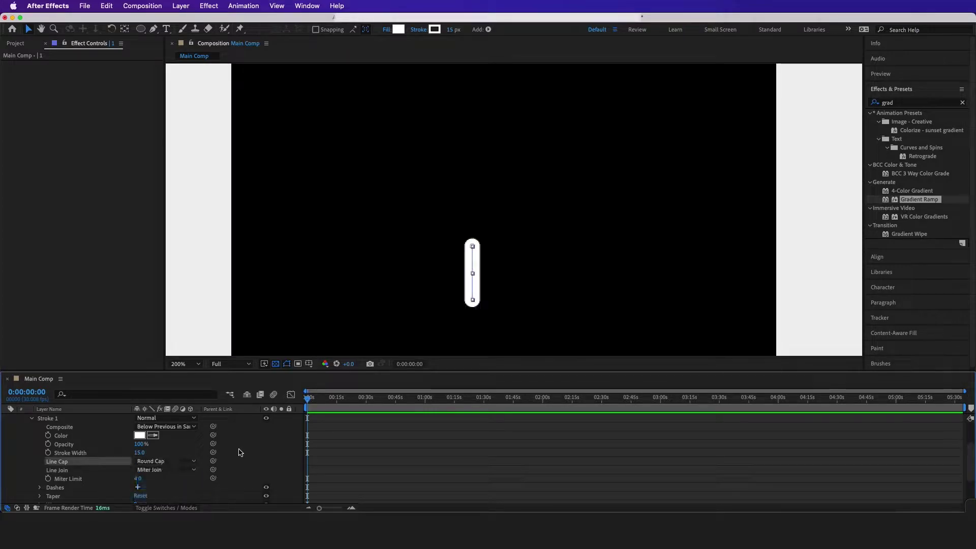
double_click(472, 280)
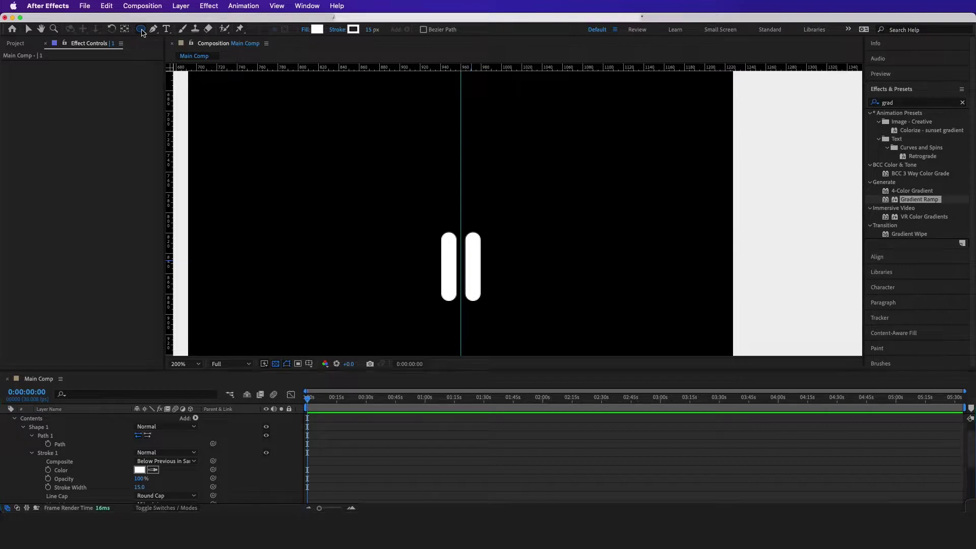
Draw a white triangle pointing left beside the pause bars using the Polygon tool.
click(142, 31)
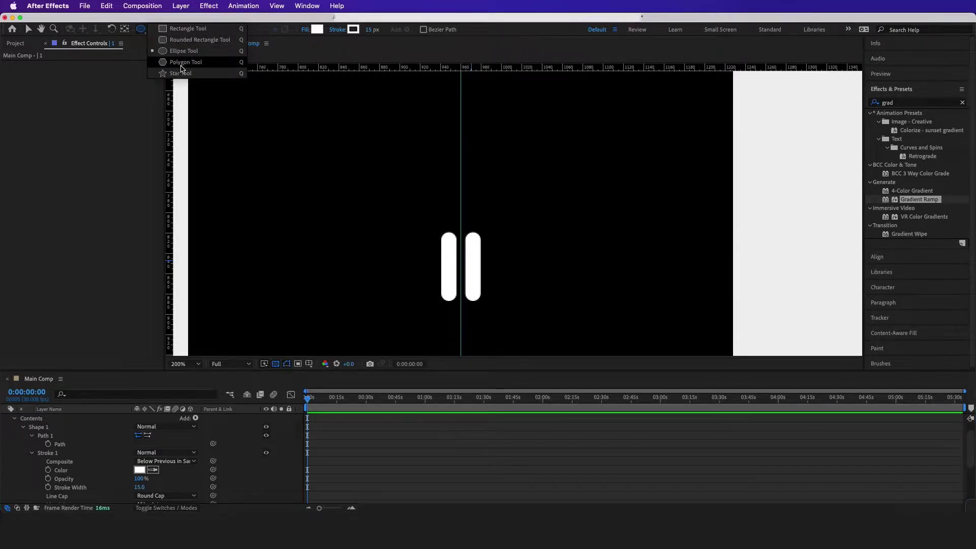
click(200, 64)
mouse_move(401, 264)
mouse_down()
mouse_move(394, 291)
mouse_move(383, 266)
mouse_move(407, 260)
mouse_move(383, 265)
mouse_move(407, 261)
mouse_move(394, 265)
mouse_move(369, 242)
mouse_move(386, 264)
mouse_move(395, 259)
mouse_move(389, 264)
mouse_up()
key(Up)
key(Up)
key(Down)
key(Down)
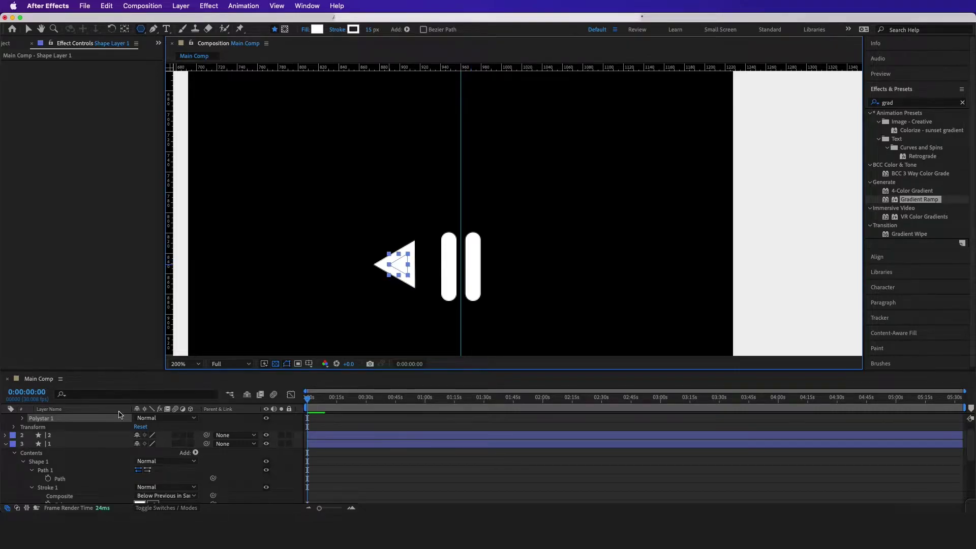
Scale the triangle down and display the grid over the composition.
scroll(119, 415, up, 3)
click(102, 418)
key(v)
scroll(405, 274, up, 1)
drag(409, 276, 391, 257)
key(super+apostrophe)
Duplicate and offset the triangle for an overlapping rewind icon, and position the mirrored, drop-shadowed pair as fast-forward on the pause icon's other side.
key(super+d)
drag(423, 263, 361, 249)
click(362, 250)
click(355, 248)
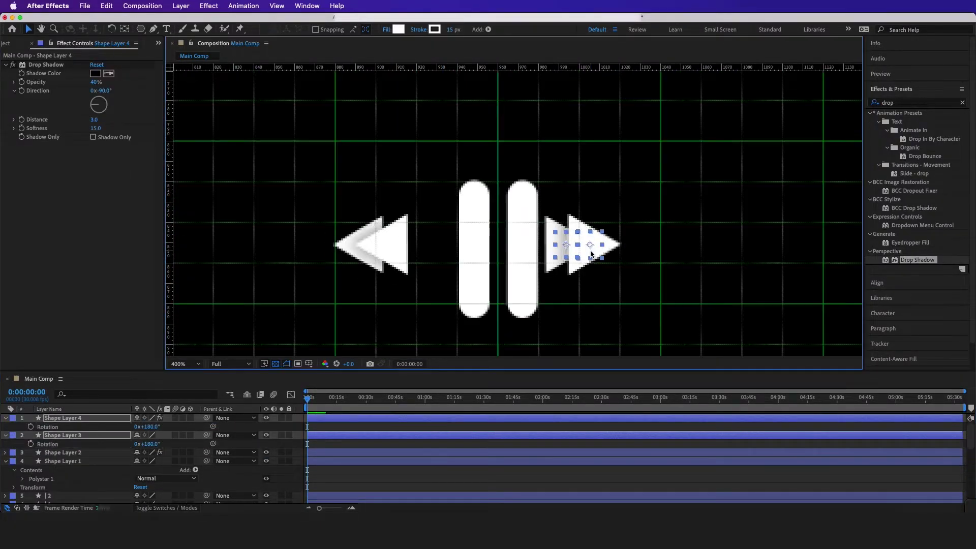
drag(588, 248, 629, 248)
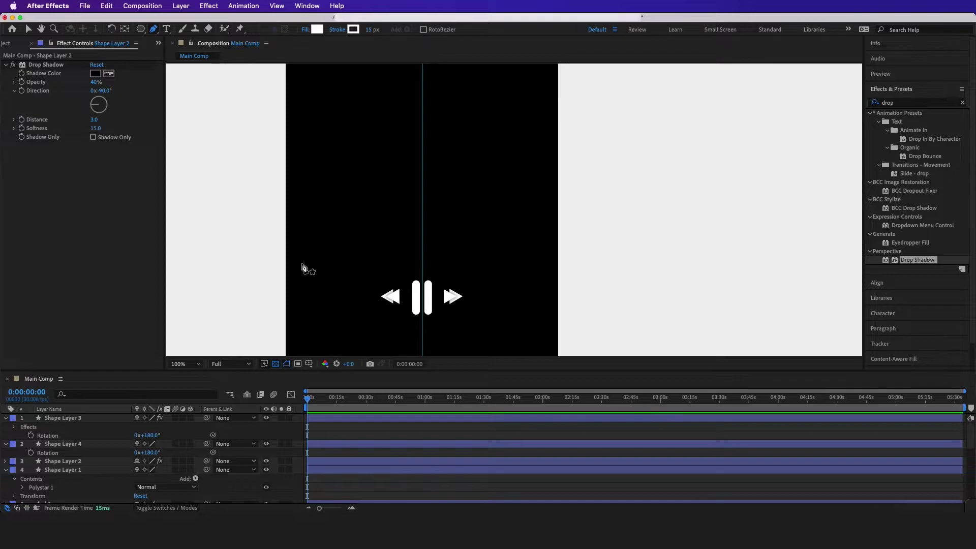
Draw a straight horizontal white line with a 3 px stroke across the phone above the playback controls.
click(295, 261)
click(546, 261)
key(super+z)
shift+click(551, 263)
drag(370, 32, 379, 32)
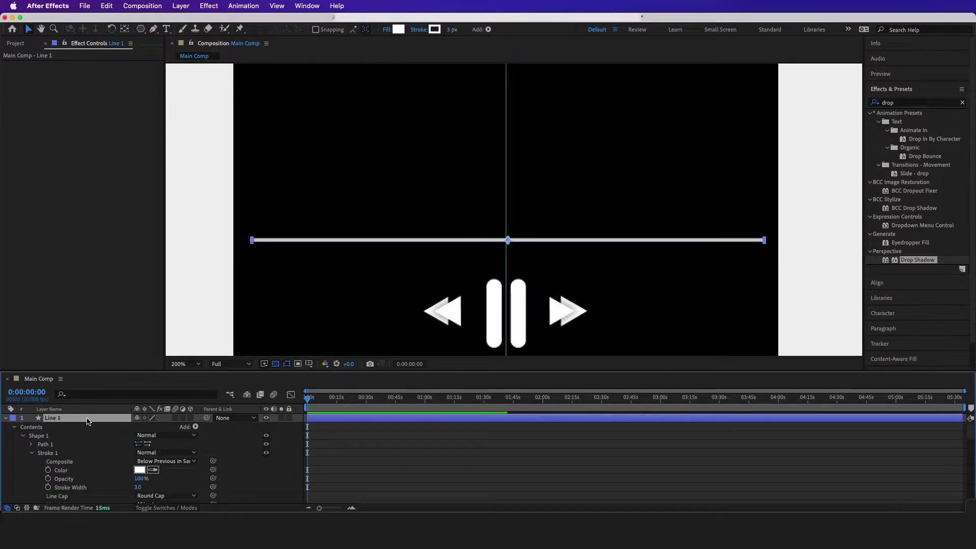
Duplicate the Line 1 layer and set the copy's opacity to 50%.
key(super+d)
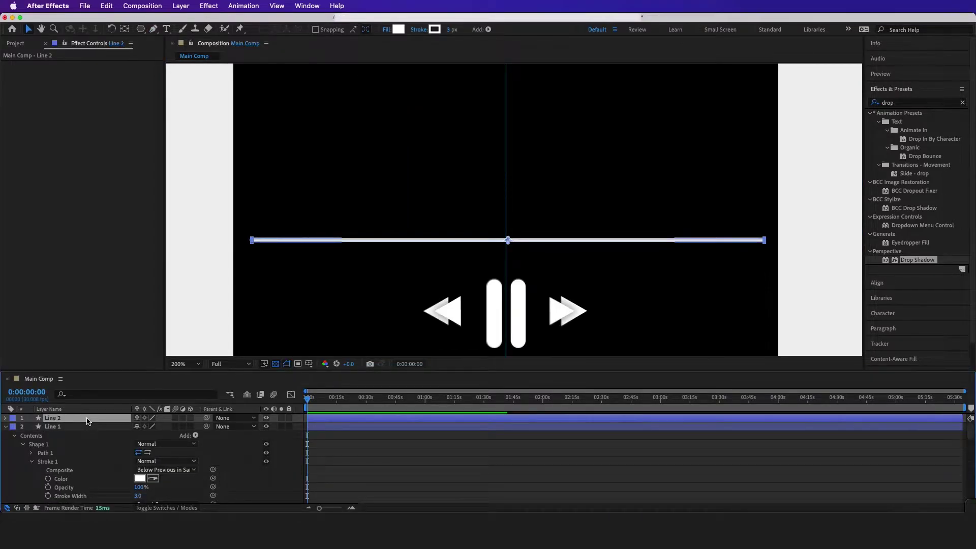
key(t)
click(139, 428)
text(50)
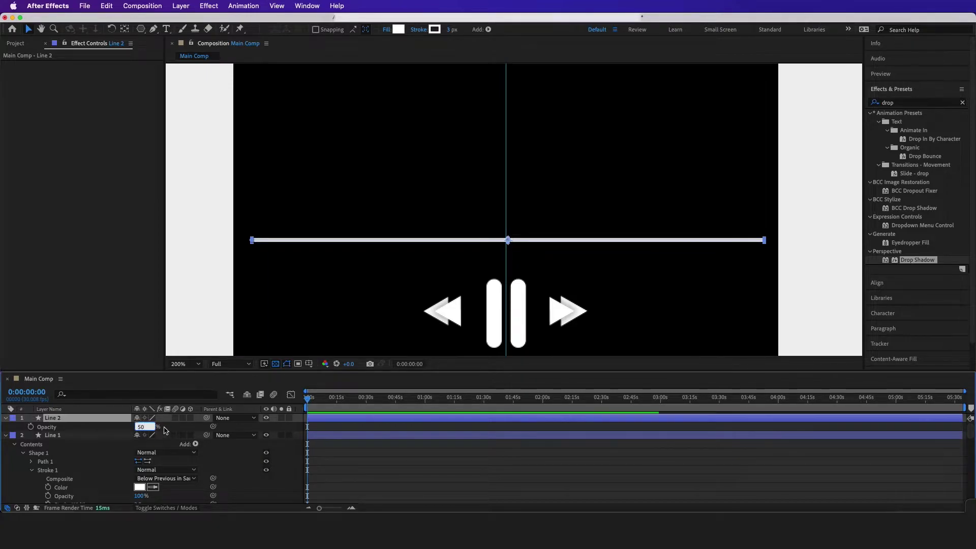
click(122, 439)
Shorten Line 1 by moving its right end point to just left of the centre guide, leaving Line 2 full length.
click(93, 435)
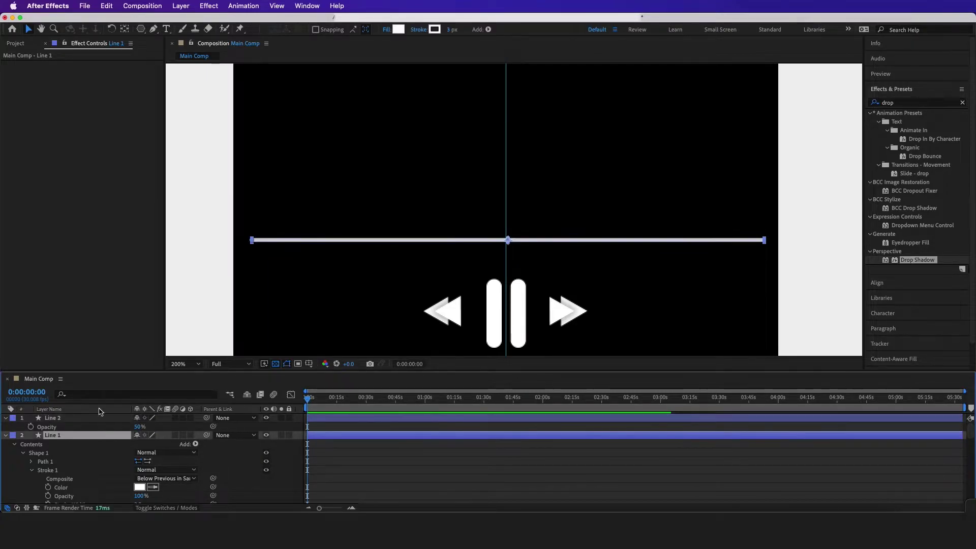
click(154, 29)
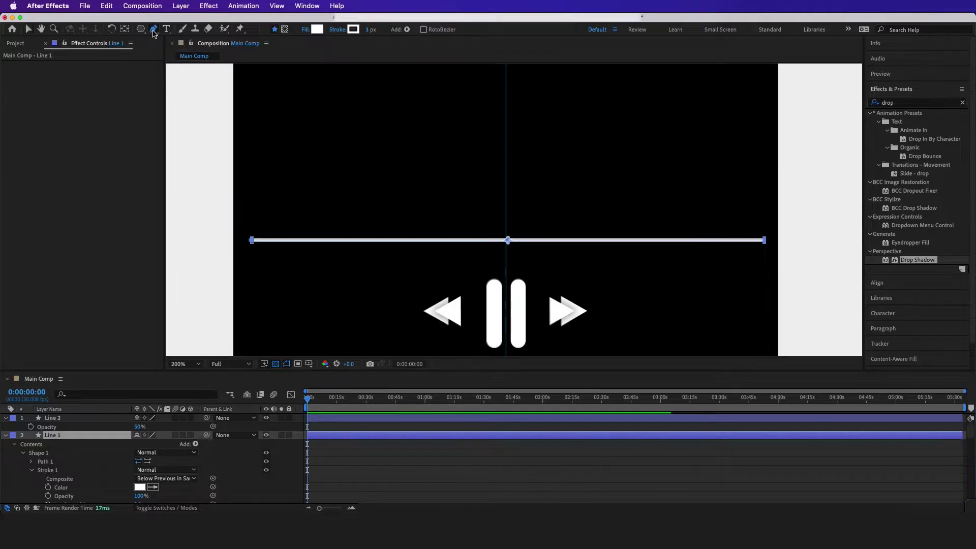
click(765, 241)
drag(764, 240, 471, 240)
key(v)
scroll(501, 244, up, 2)
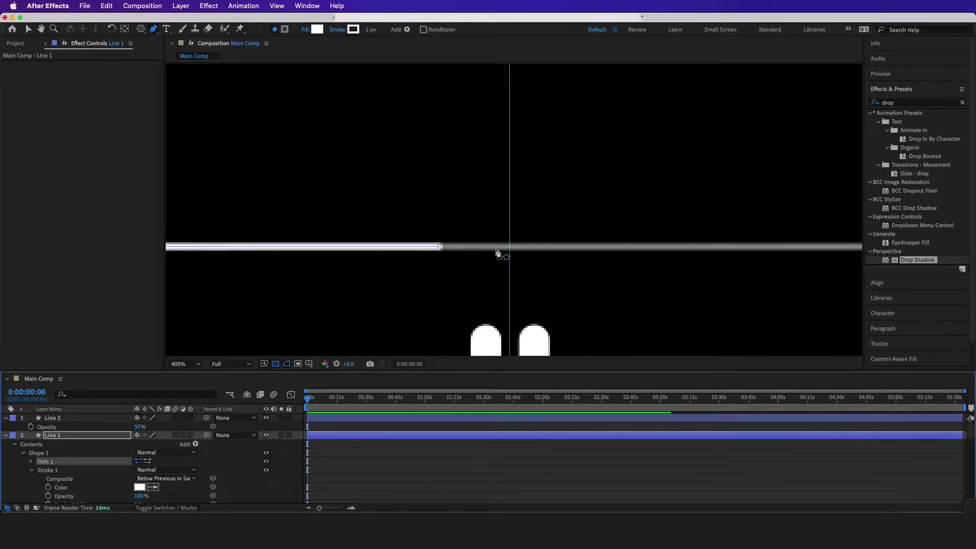
click(73, 418)
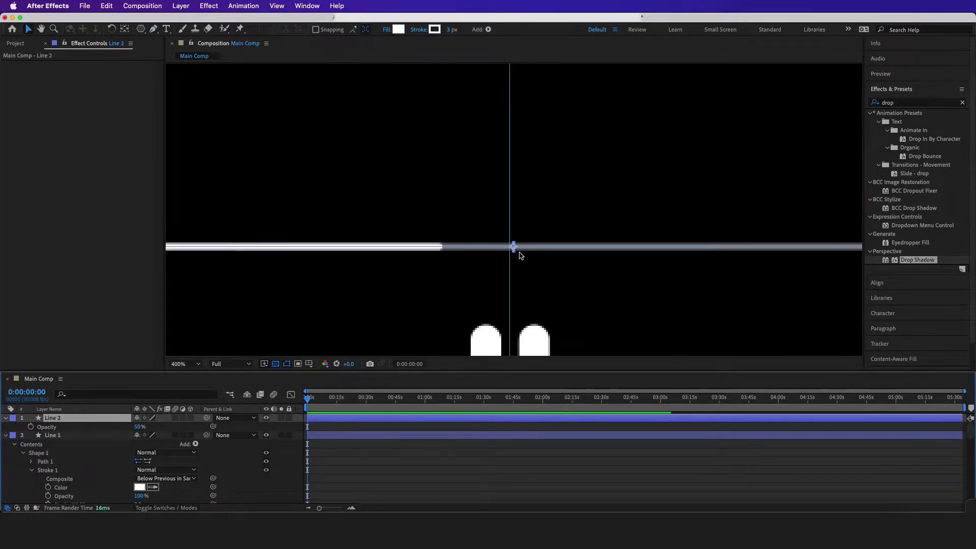
click(361, 234)
scroll(361, 235, down, 2)
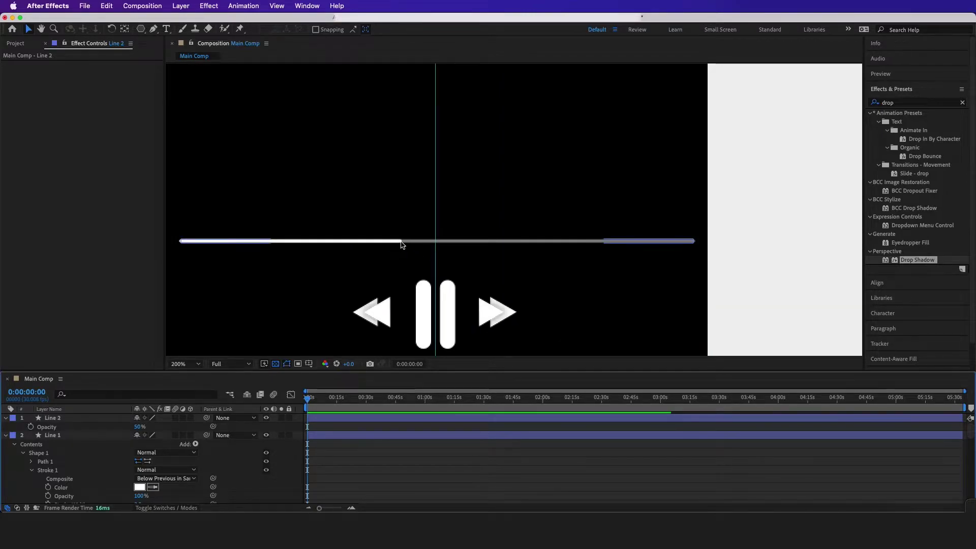
Draw a small white circle with the Ellipse tool at the end of Line 1 as the progress handle.
scroll(402, 244, up, 2)
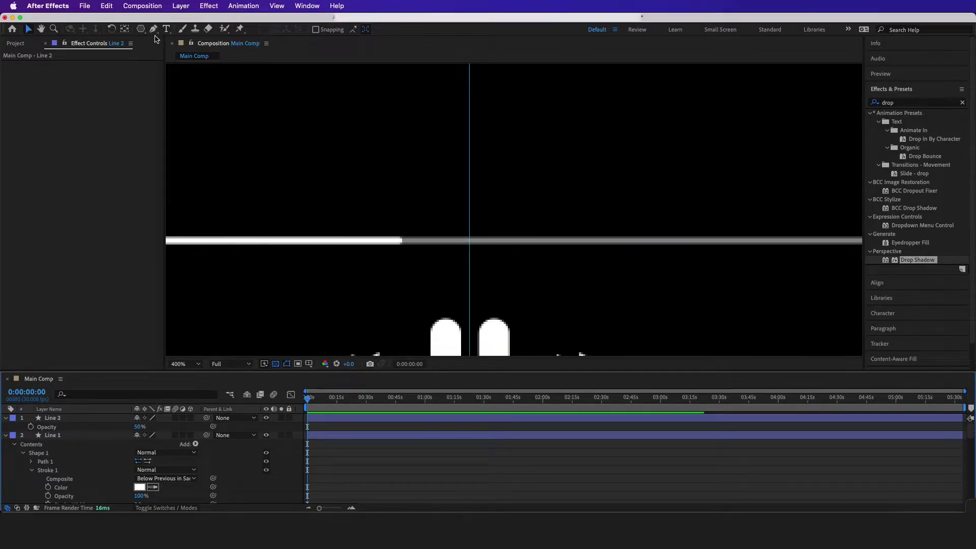
click(142, 30)
click(178, 52)
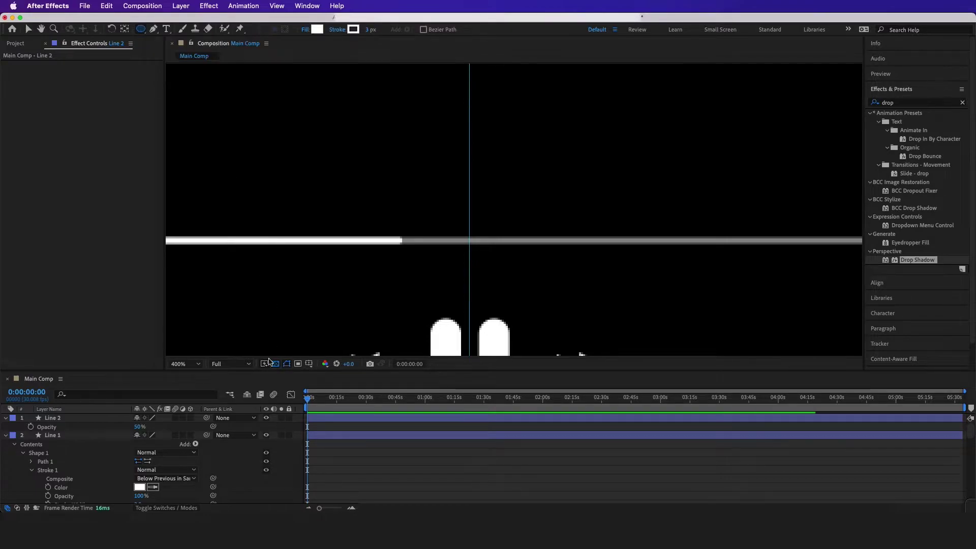
drag(400, 241, 401, 237)
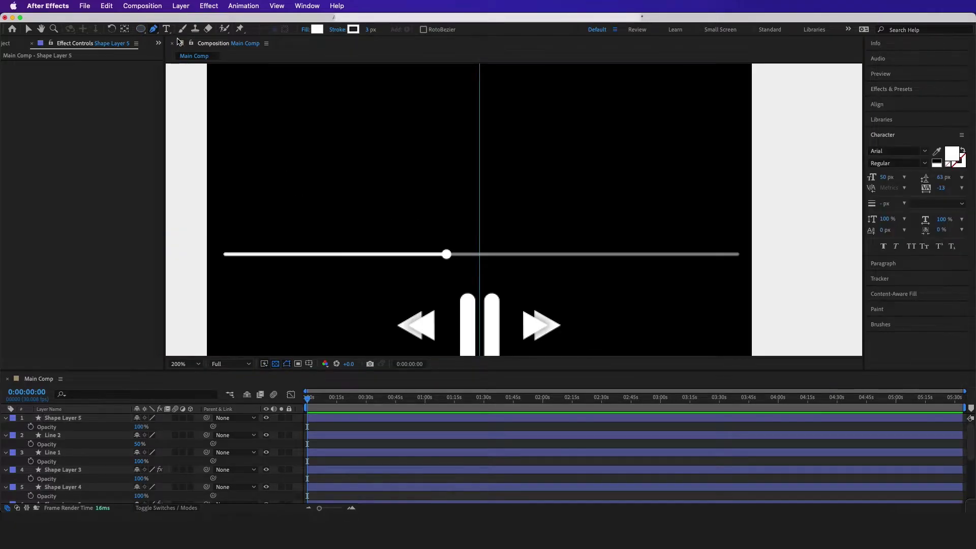
Add the time labels 01:19 and 02:31 in white text above the two ends of the progress line.
click(166, 29)
click(323, 224)
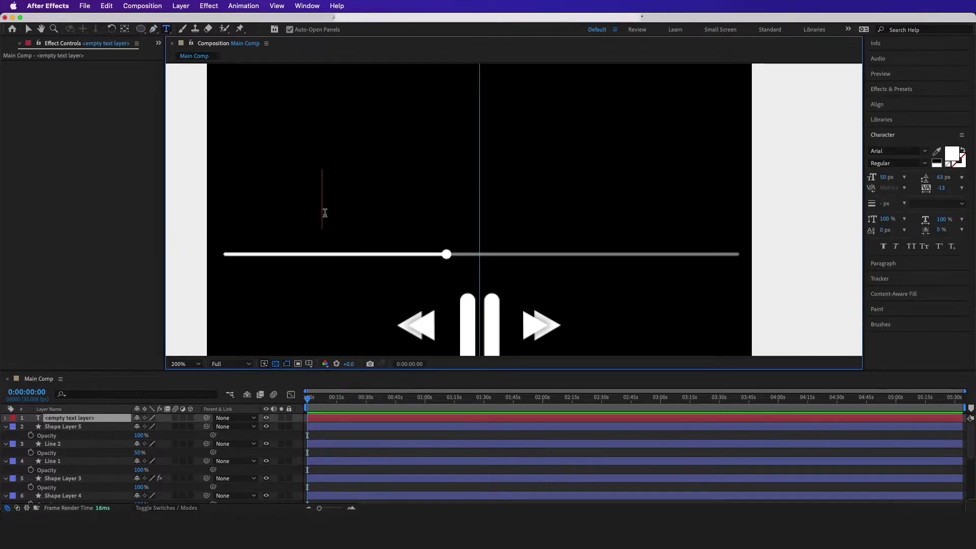
text(01)
text(:1)
text(9)
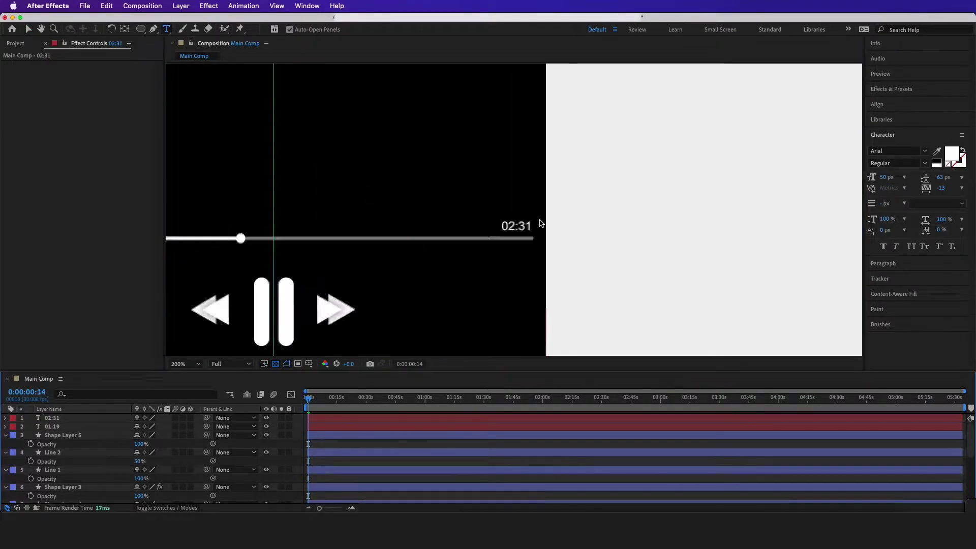
Move the rewind and forward arrow icons outward, away from the pause bars, keeping them level.
scroll(438, 307, down, 2)
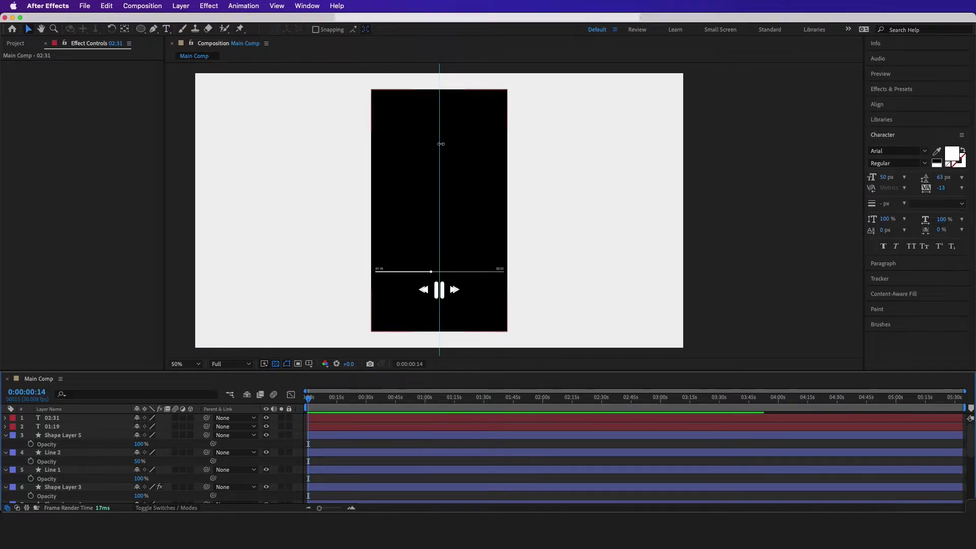
scroll(436, 300, up, 2)
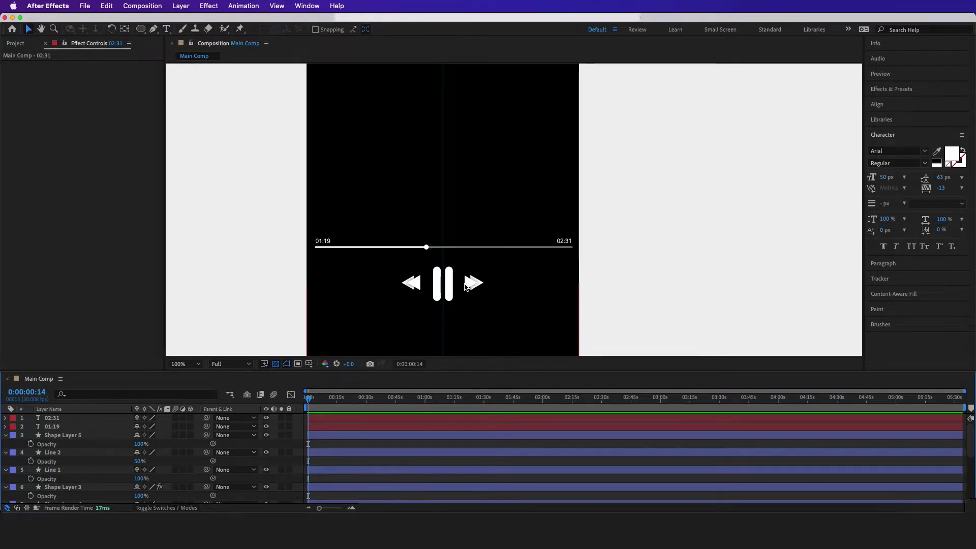
scroll(440, 283, up, 2)
click(374, 283)
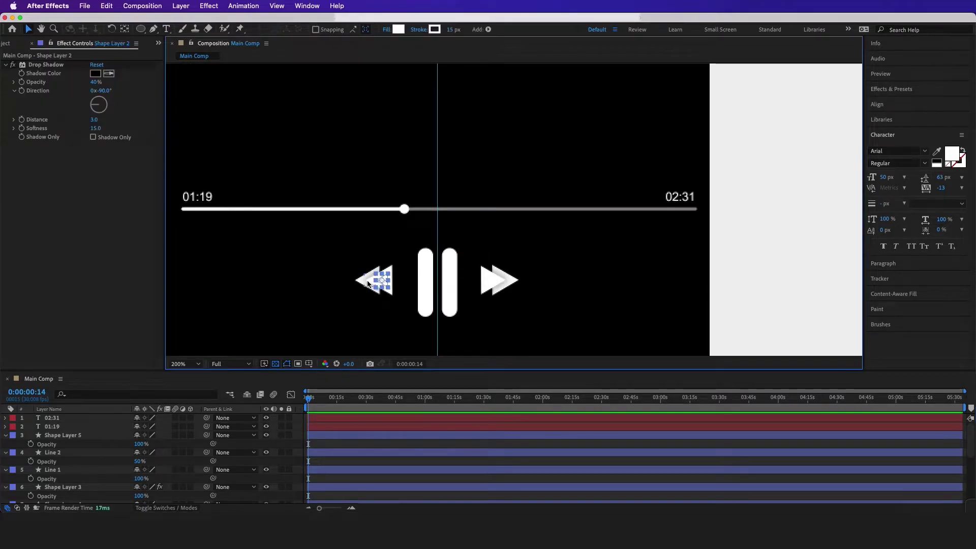
drag(385, 285, 363, 285)
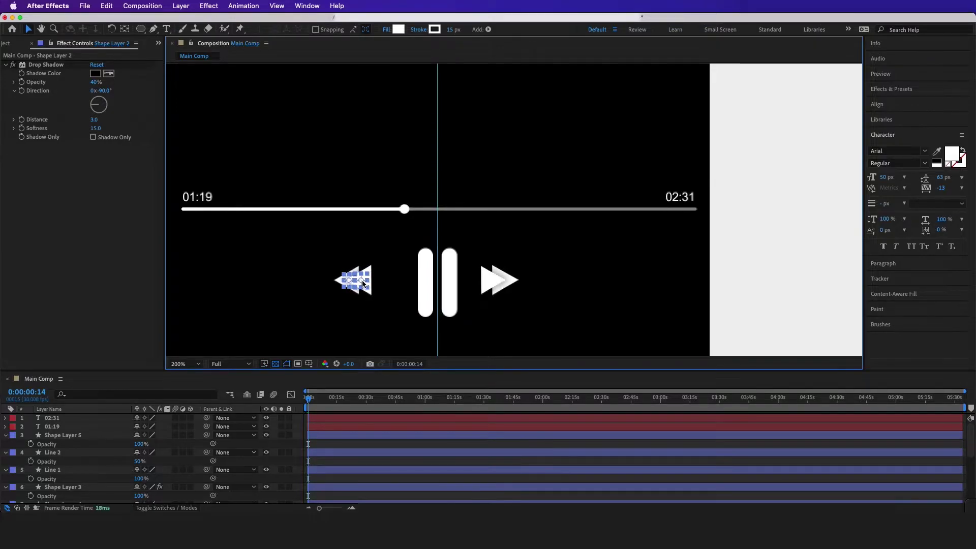
click(491, 285)
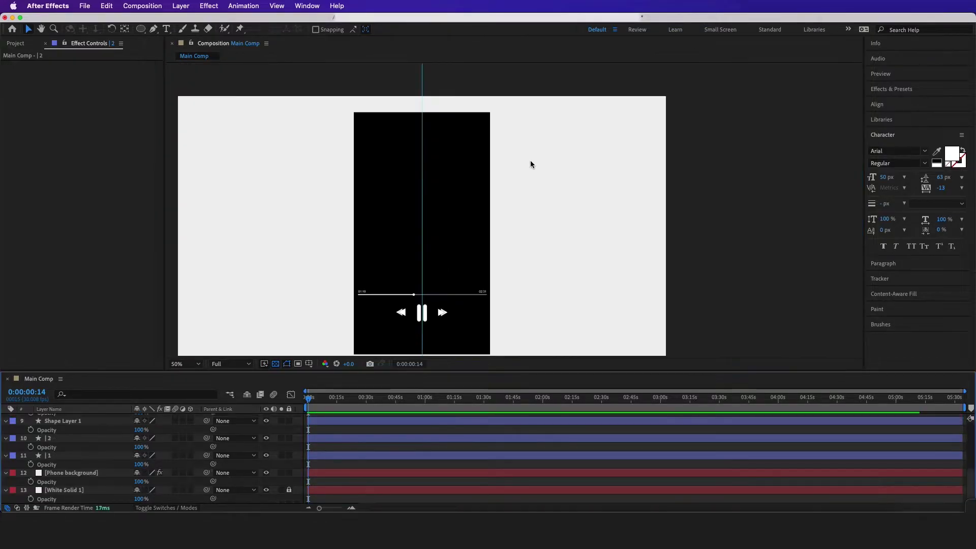
Mask the Phone background layer with a rounded rectangle slightly inside its edges to give the phone rounded corners.
click(481, 174)
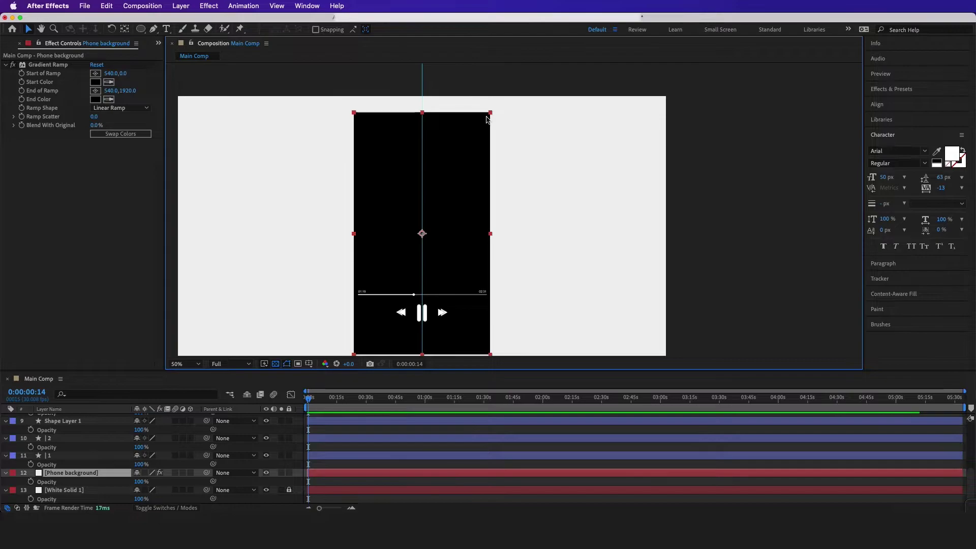
click(141, 29)
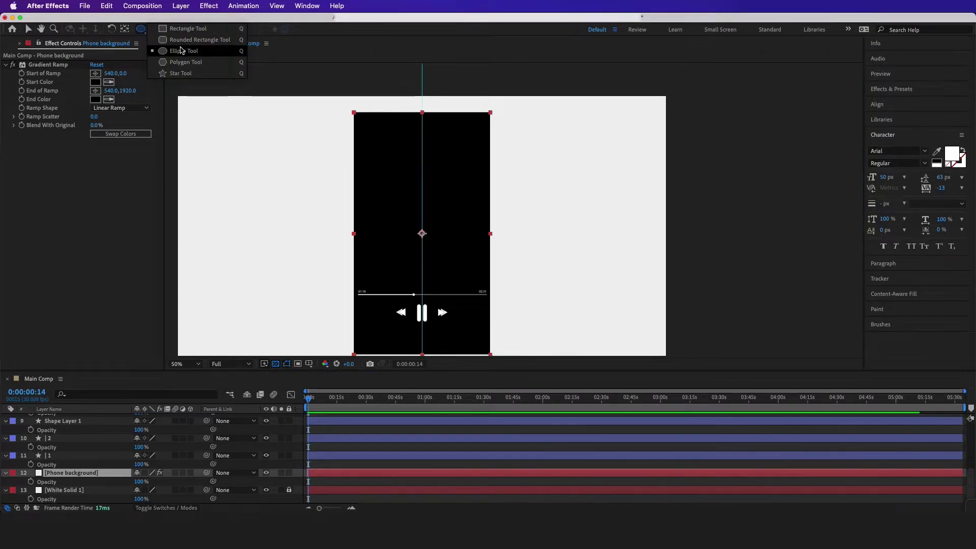
click(198, 41)
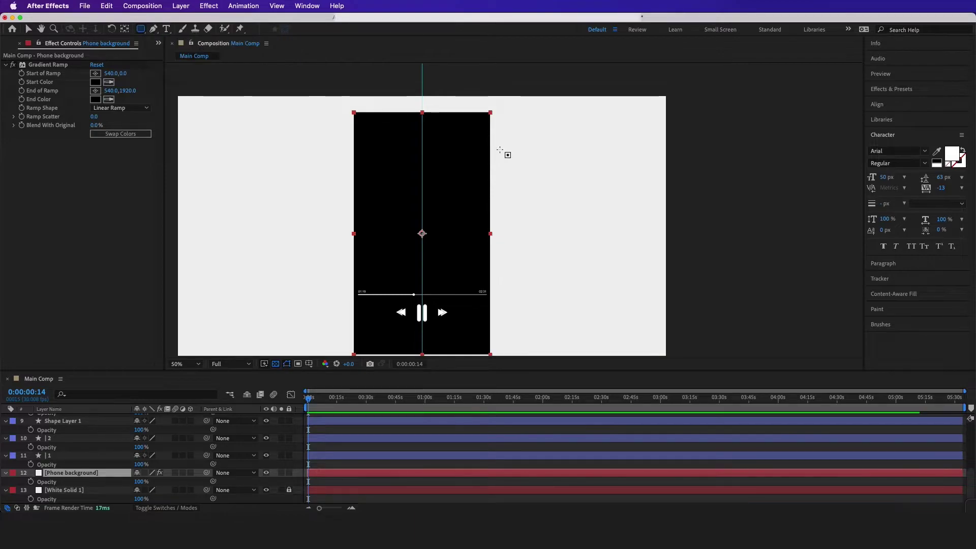
scroll(476, 108, down, 1)
scroll(472, 121, up, 1)
mouse_move(492, 97)
mouse_down()
mouse_move(379, 305)
mouse_move(338, 356)
mouse_move(360, 335)
mouse_up()
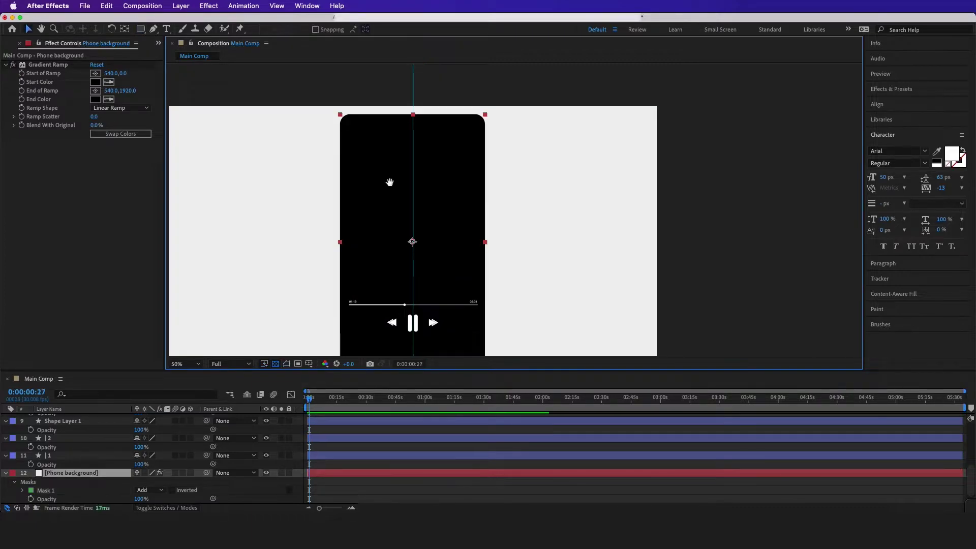
mouse_move(389, 183)
mouse_down()
mouse_move(385, 198)
mouse_move(383, 188)
mouse_up()
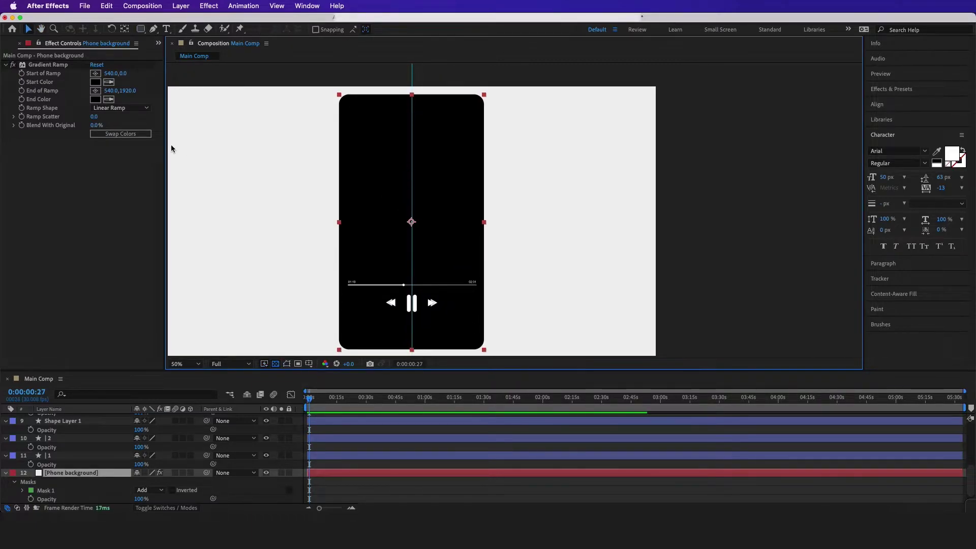
Recolour the phone background's Gradient Ramp with a light purple start colour and a dark purple end colour.
click(95, 81)
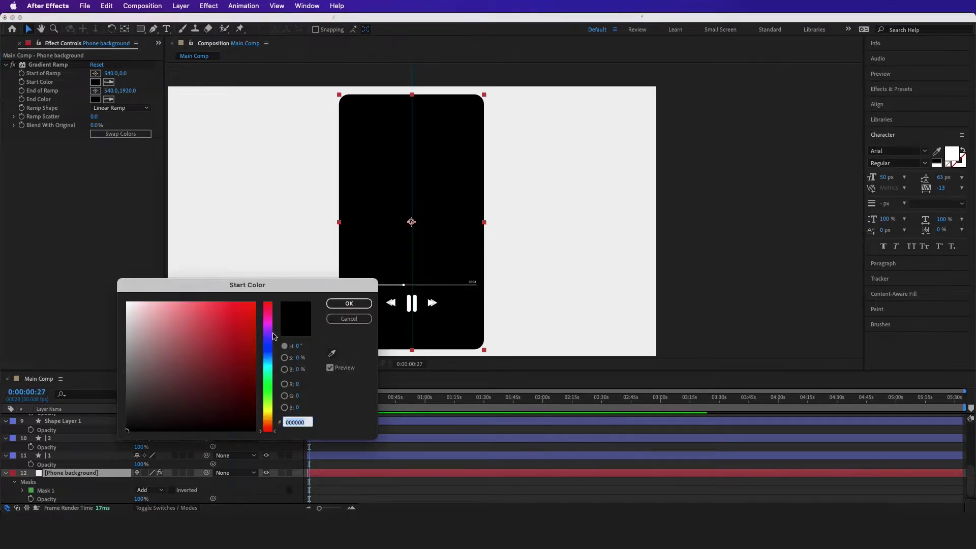
click(273, 336)
click(214, 323)
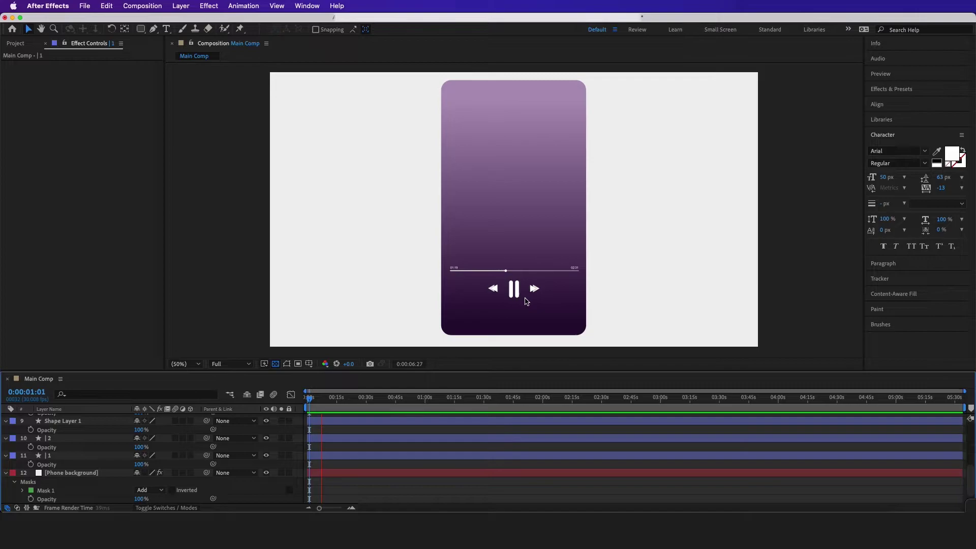
Draw a white circle on the centre guide covering both pause bars, and set its stroke width to 0 px.
scroll(526, 298, up, 1)
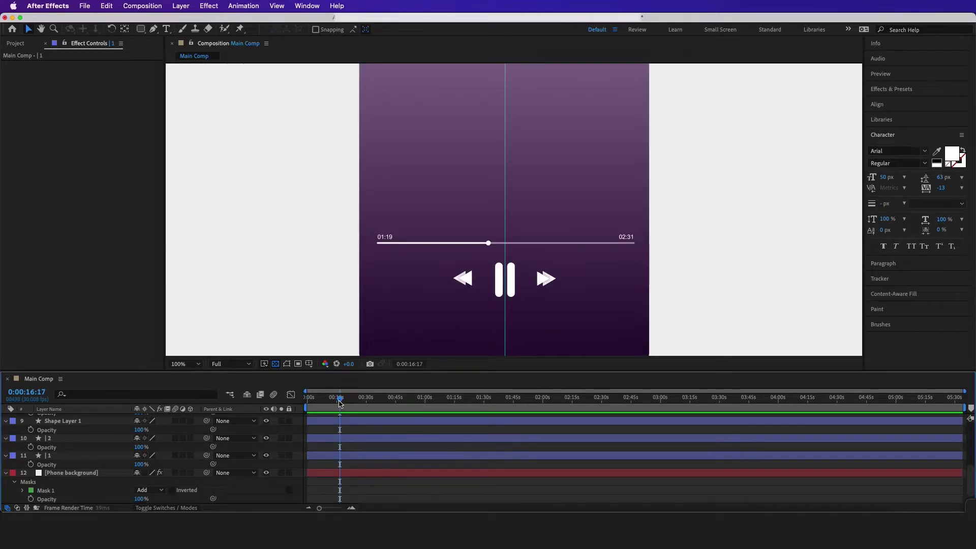
scroll(509, 282, up, 1)
click(511, 284)
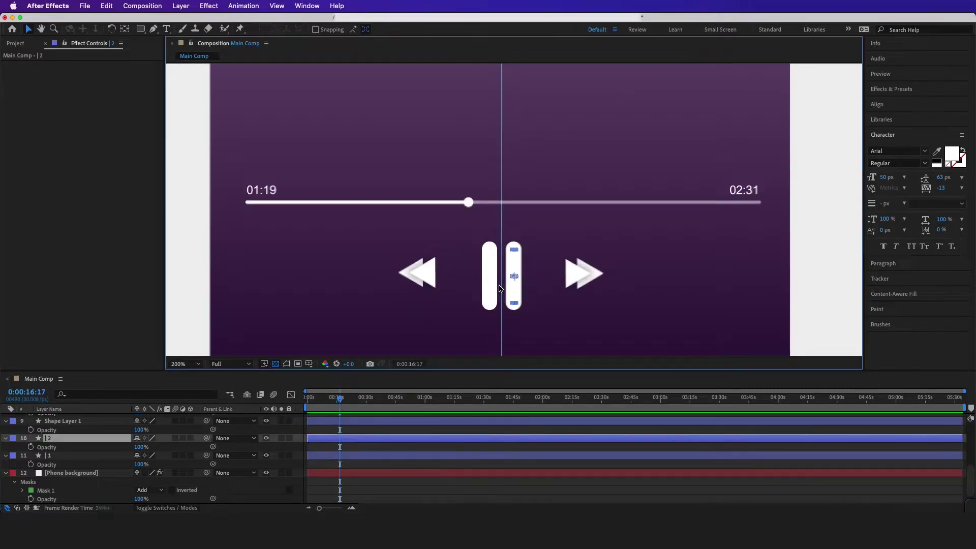
shift+click(490, 277)
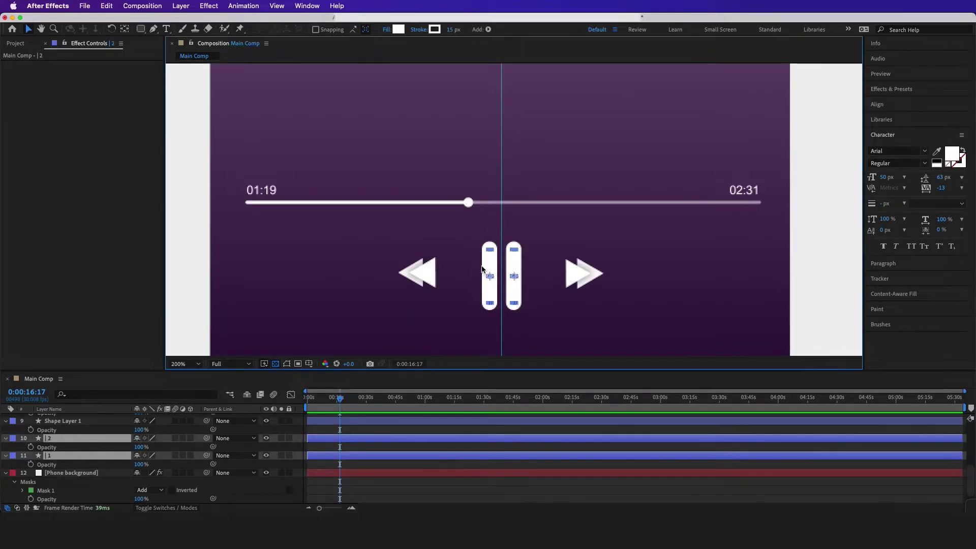
click(298, 433)
click(142, 30)
drag(178, 56, 181, 51)
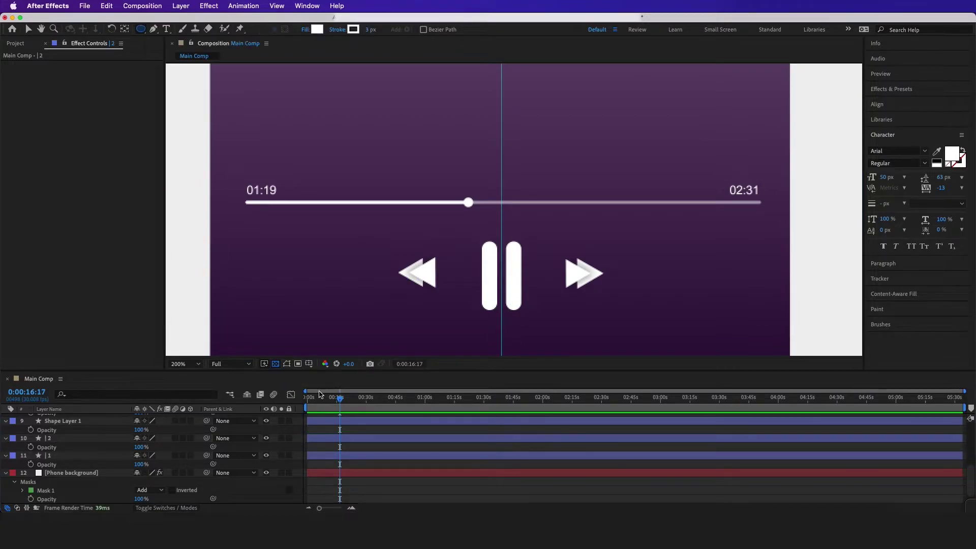
scroll(511, 277, down, 1)
scroll(519, 289, up, 1)
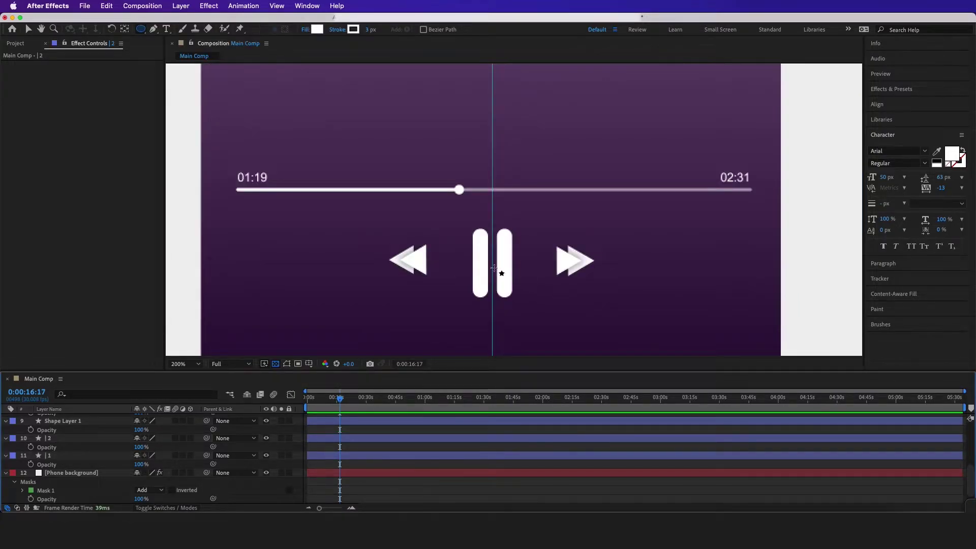
drag(493, 267, 539, 312)
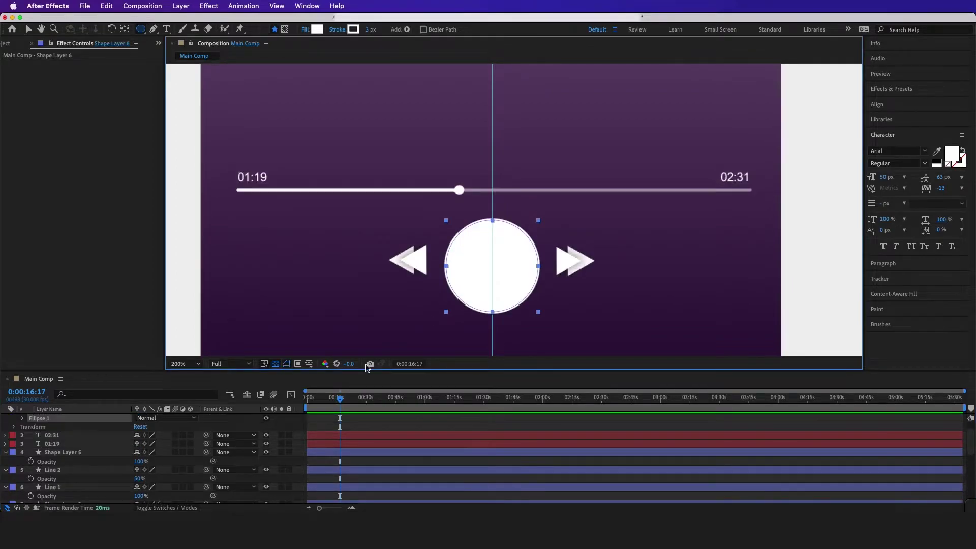
click(121, 421)
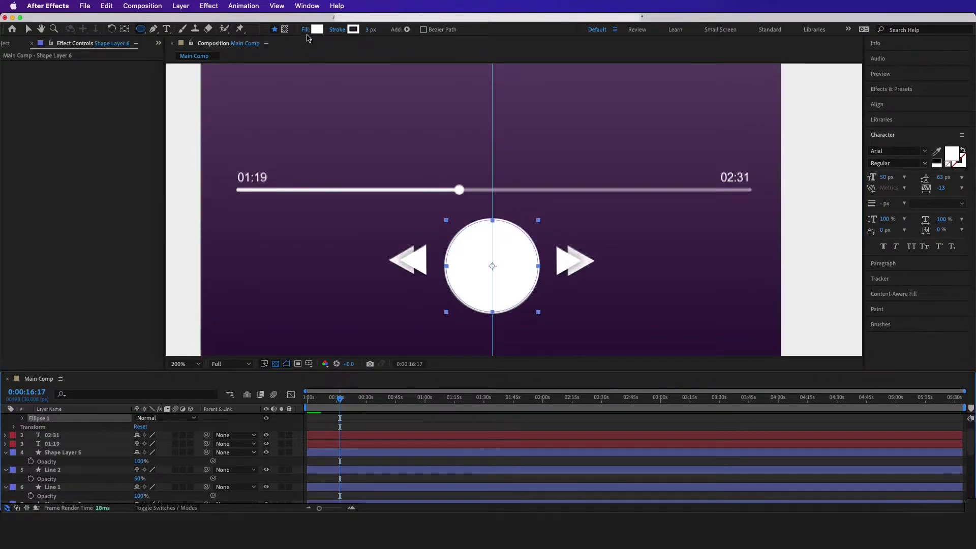
drag(368, 31, 360, 32)
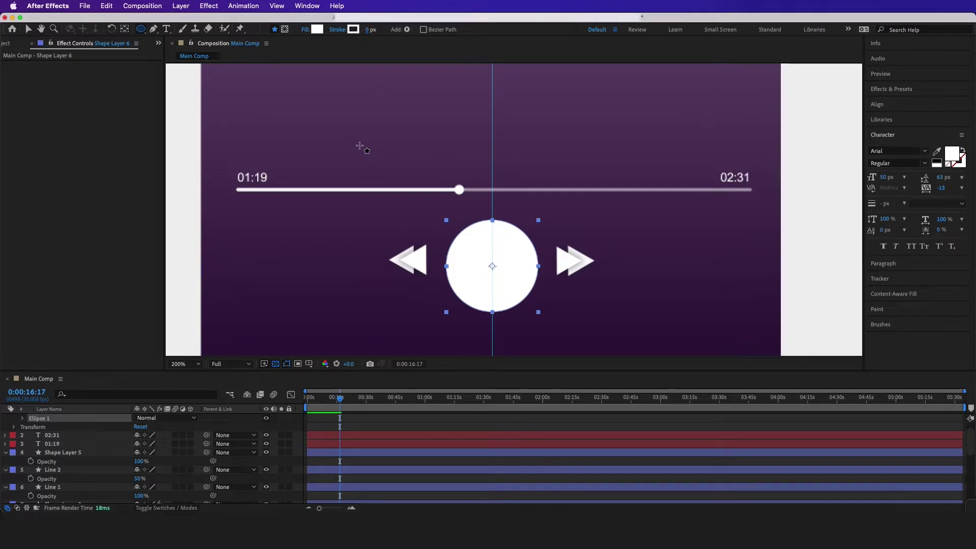
Move the two pause bar layers to the top of the layer stack, above the circle's Shape Layer 6.
scroll(113, 437, down, 8)
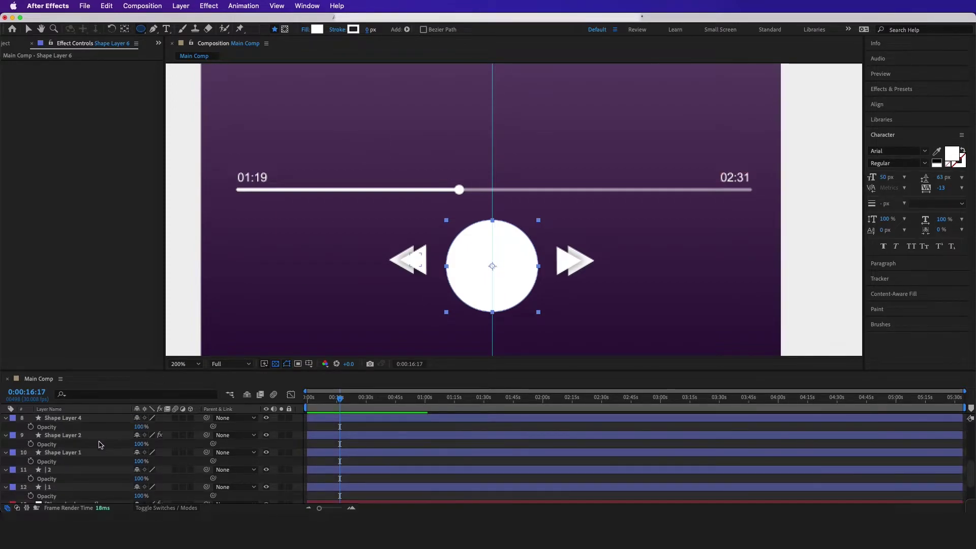
click(61, 443)
mouse_move(50, 428)
mouse_down()
mouse_move(63, 425)
mouse_move(59, 417)
mouse_up()
scroll(504, 268, up, 1)
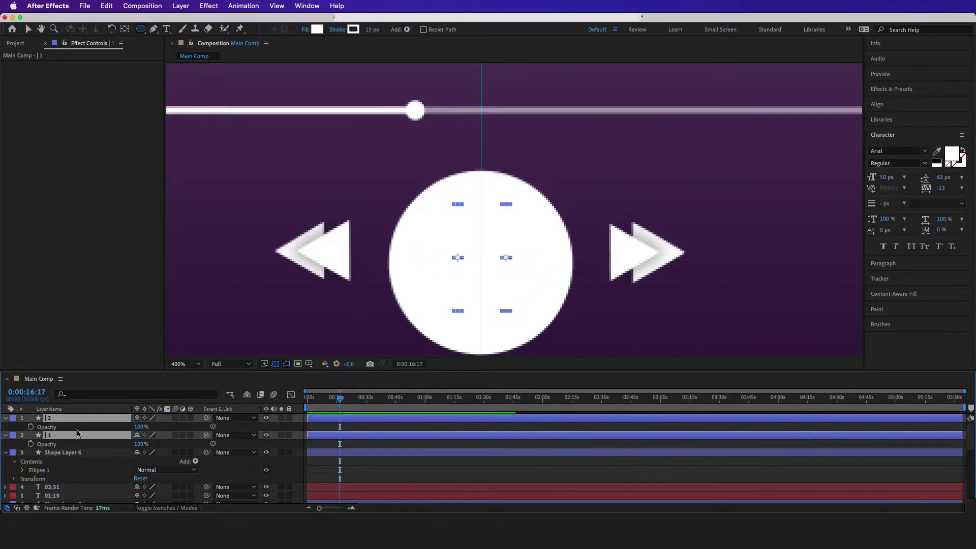
Pre-compose the two pause bar layers into a new composition named Puse.
click(76, 452)
click(76, 435)
shift+click(59, 418)
right_click(60, 418)
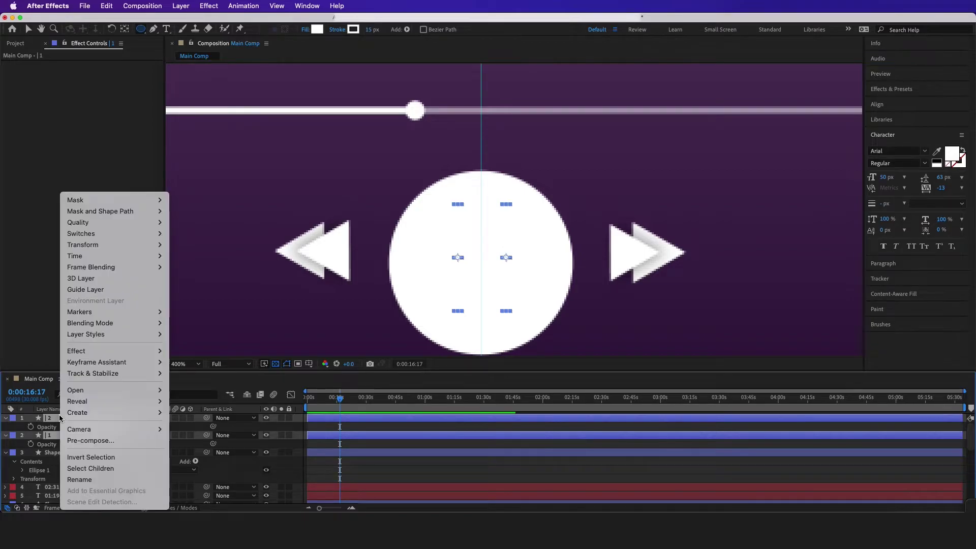
click(90, 441)
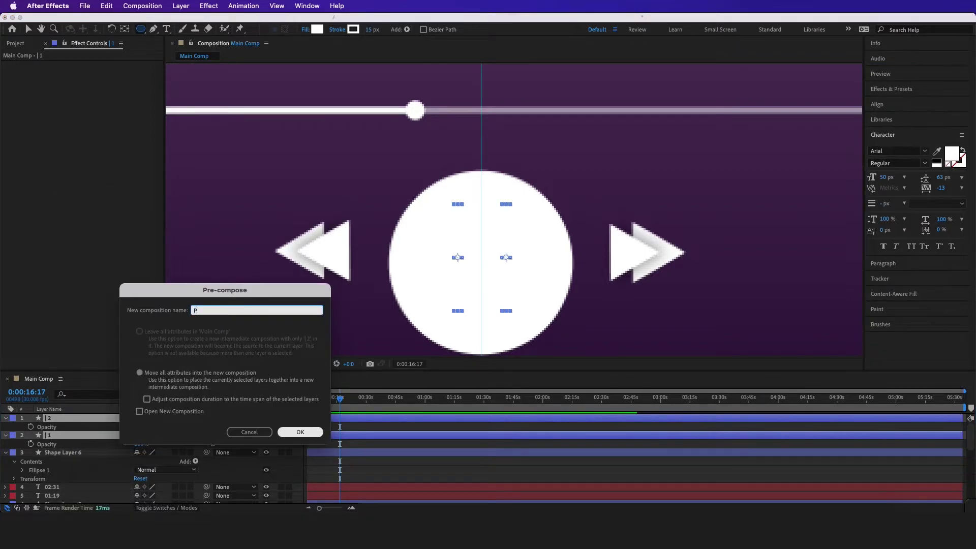
key(Return)
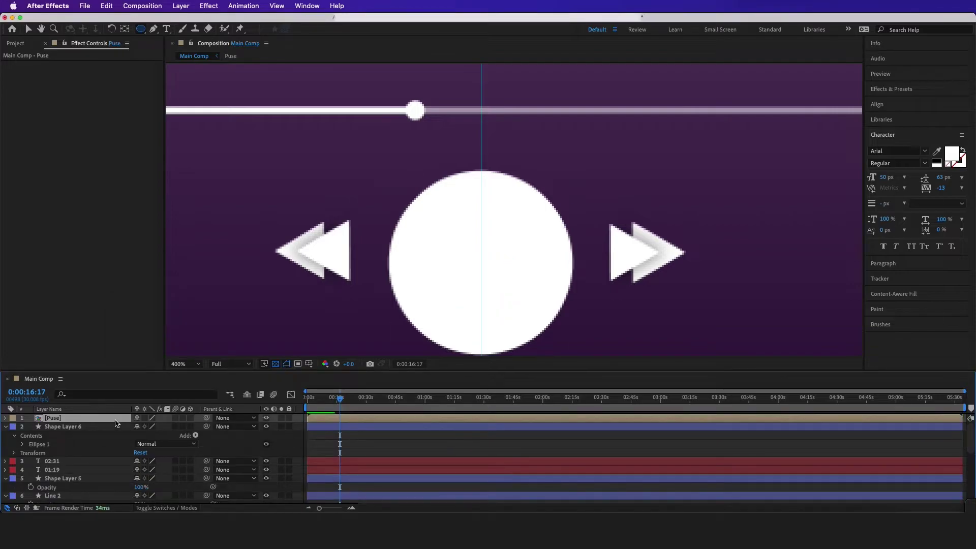
Set the track matte of Shape Layer 6 to Alpha Inverted Matte using Puse, cutting the pause bars out of the circle.
click(234, 428)
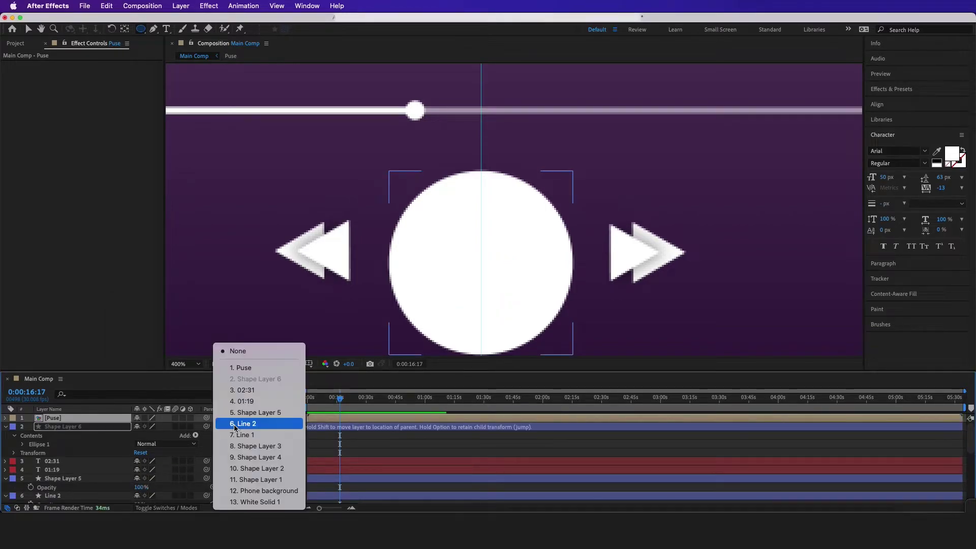
click(146, 509)
click(146, 509)
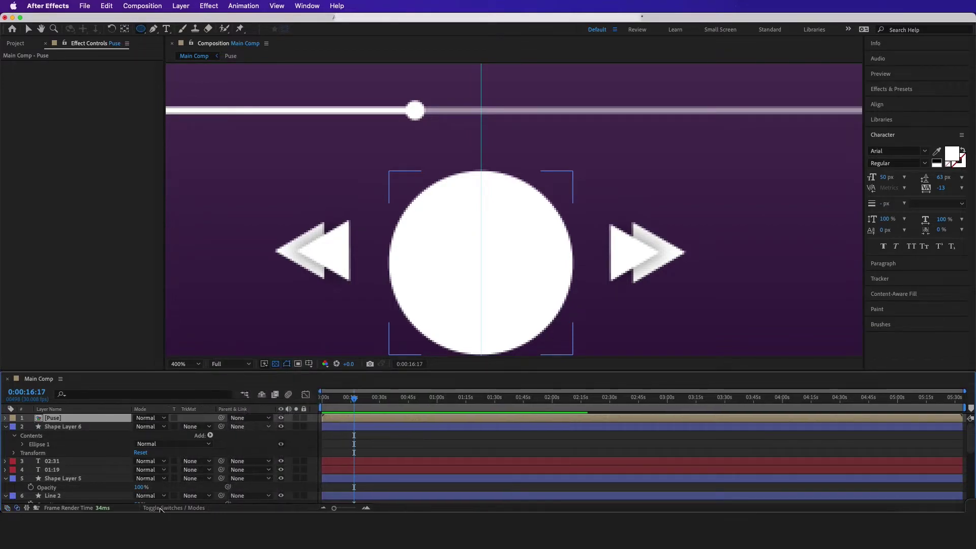
click(193, 427)
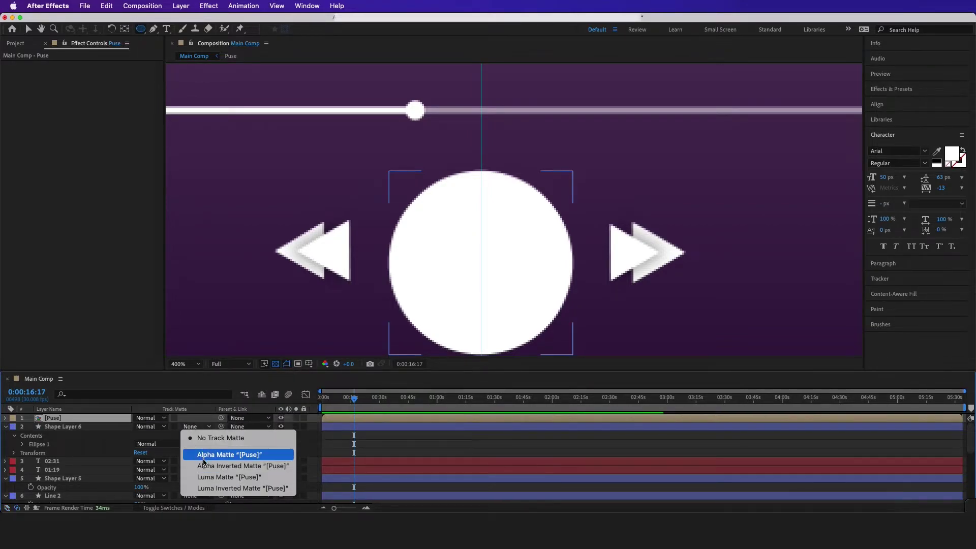
click(206, 457)
click(194, 427)
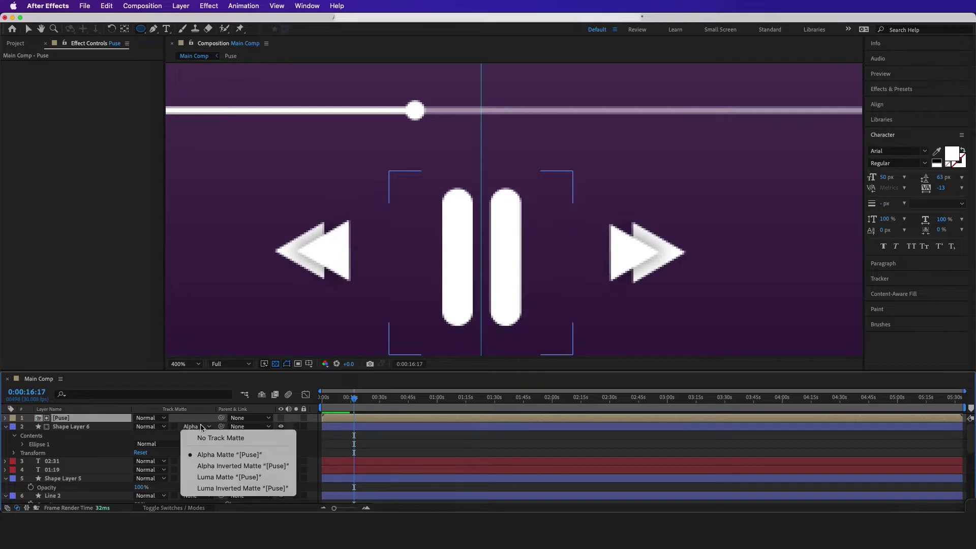
click(203, 466)
key(v)
click(518, 252)
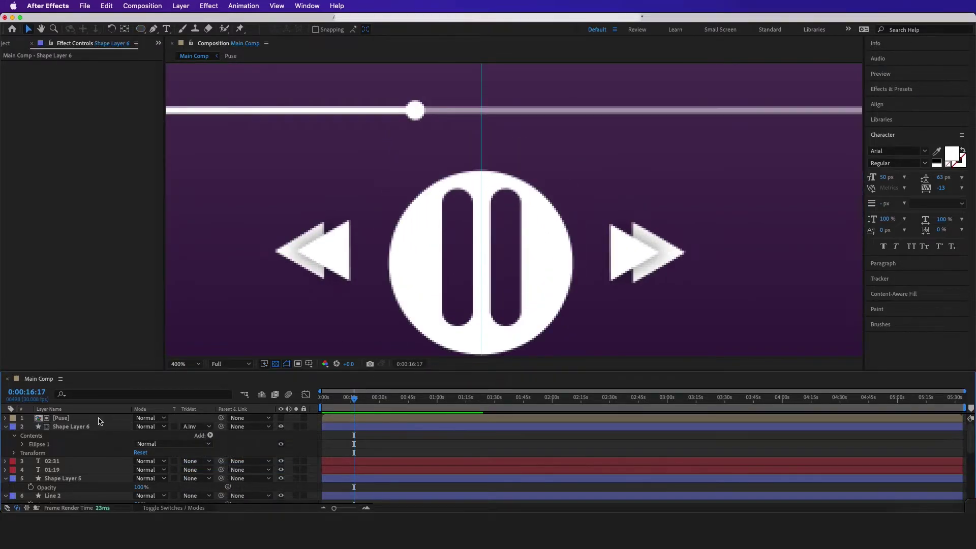
Find the Drop Shadow effect and apply it to the Puse layer.
click(74, 419)
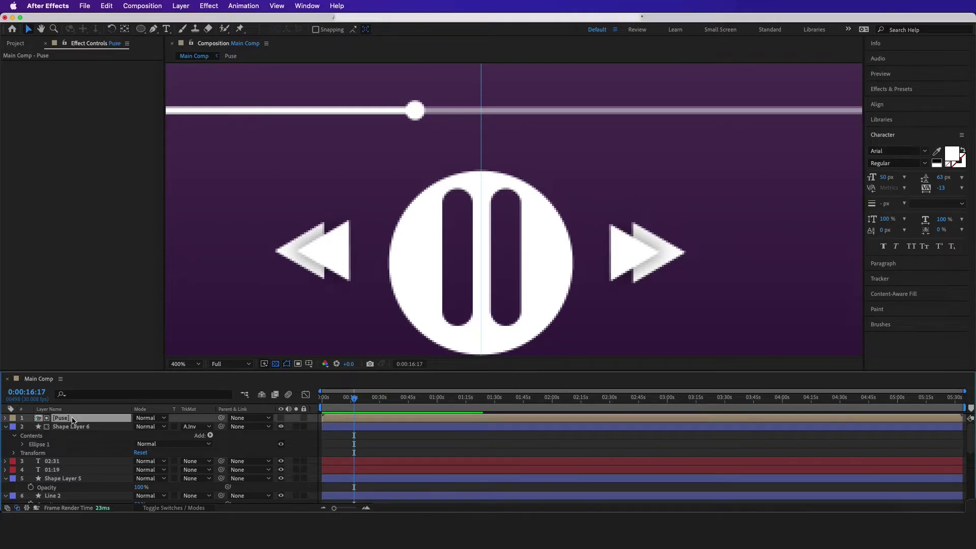
click(925, 94)
text(drop)
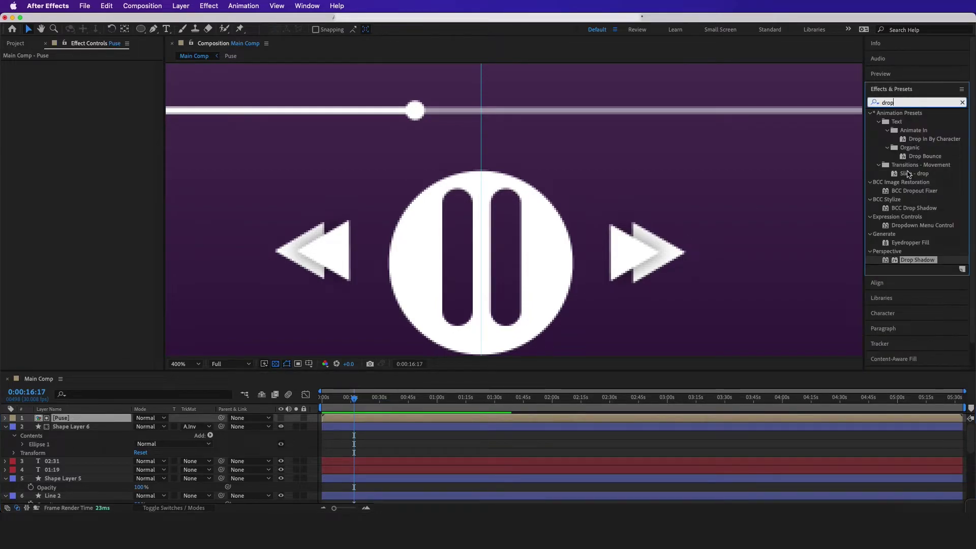
drag(920, 262, 71, 419)
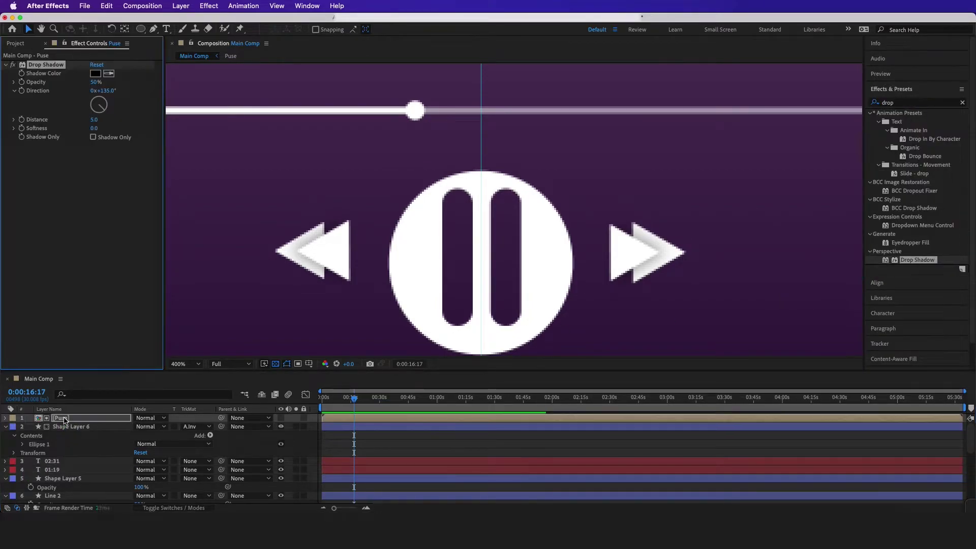
Increase the softness of the Puse layer's drop shadow and preview the composition.
drag(94, 128, 98, 126)
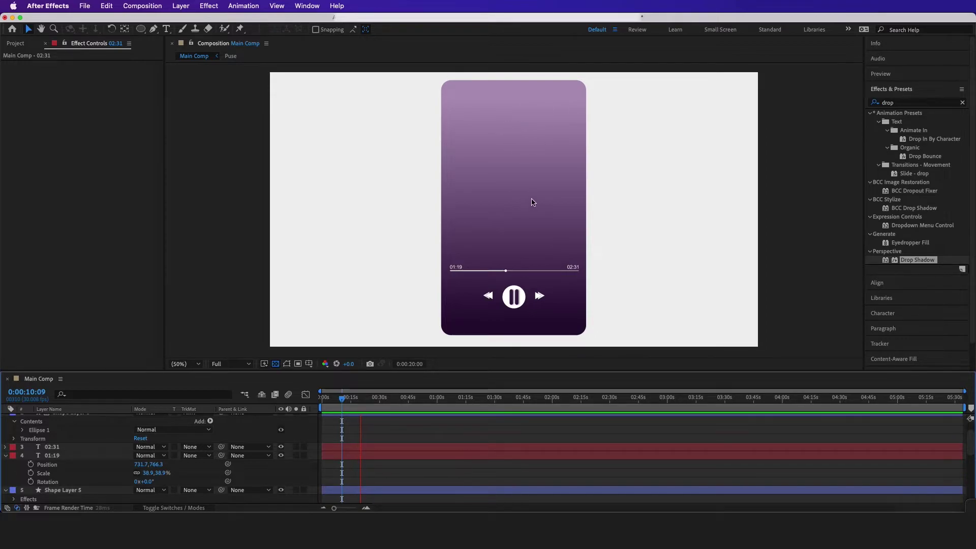
key(space)
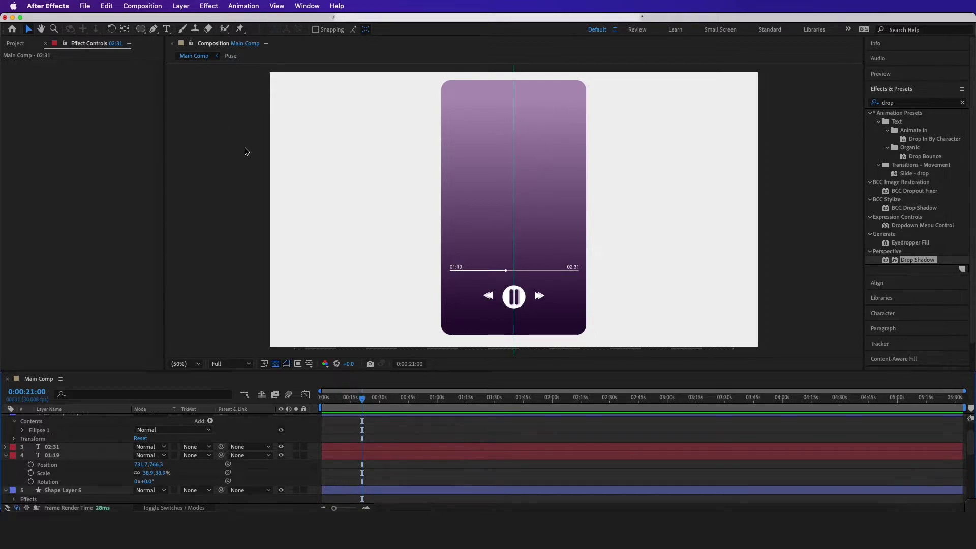
Draw a nearly square rounded rectangle centred in the upper half of the phone background for the album photo.
mouse_move(141, 29)
mouse_down()
mouse_move(158, 45)
mouse_move(205, 44)
mouse_up()
drag(453, 93, 577, 216)
scroll(524, 162, down, 2)
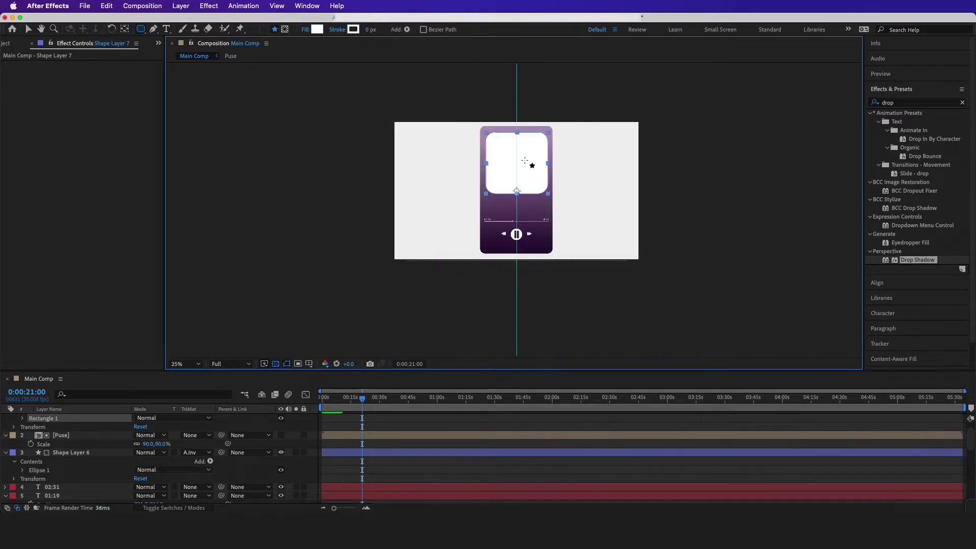
scroll(525, 161, up, 2)
key(v)
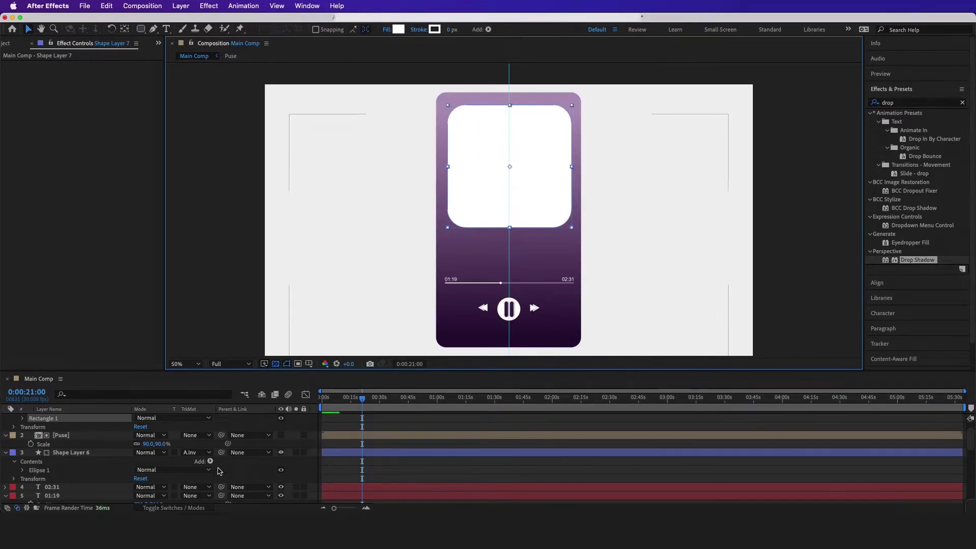
Remove the rounded rectangle's fill and give it a 5 px white stroke.
click(386, 31)
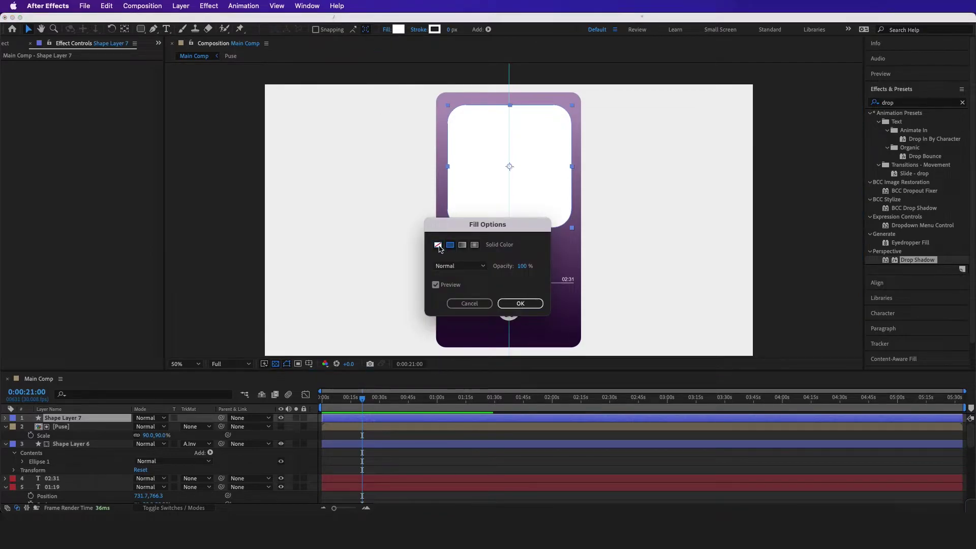
click(438, 244)
click(519, 303)
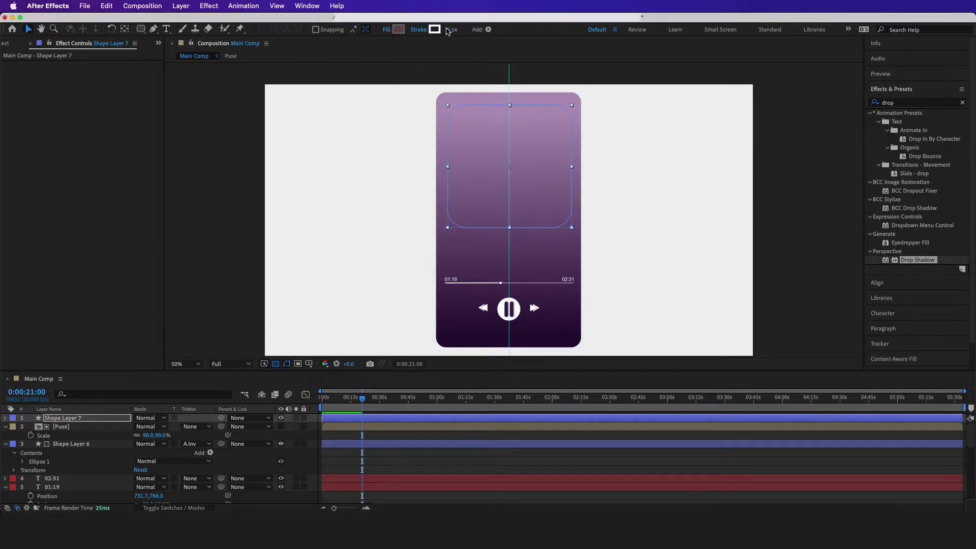
key(Return)
click(399, 173)
click(464, 169)
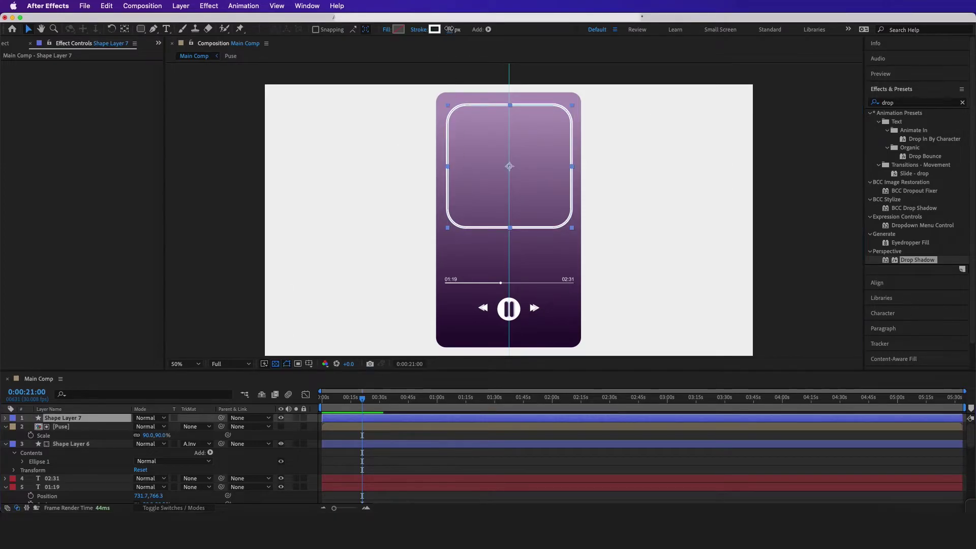
text(9)
drag(460, 29, 429, 24)
text(9)
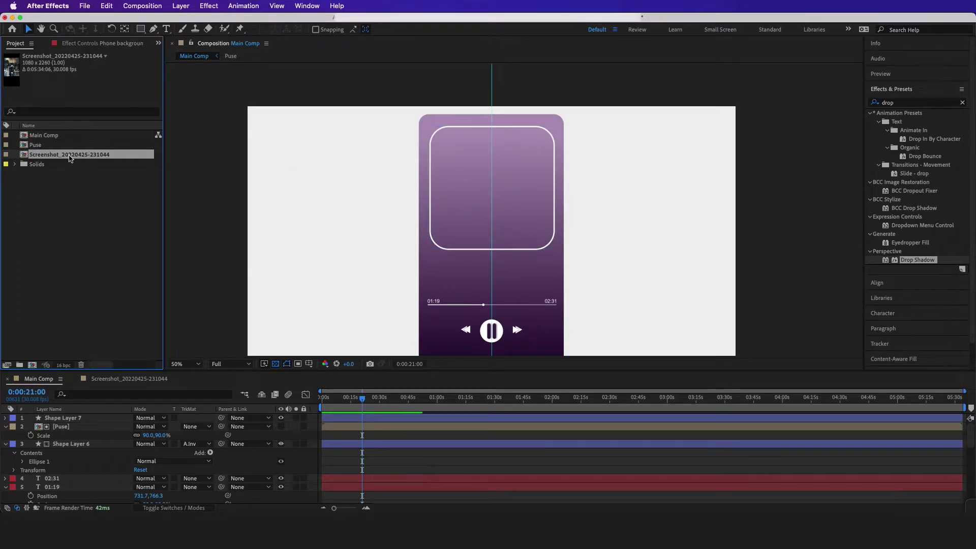
drag(55, 154, 447, 205)
drag(585, 205, 531, 205)
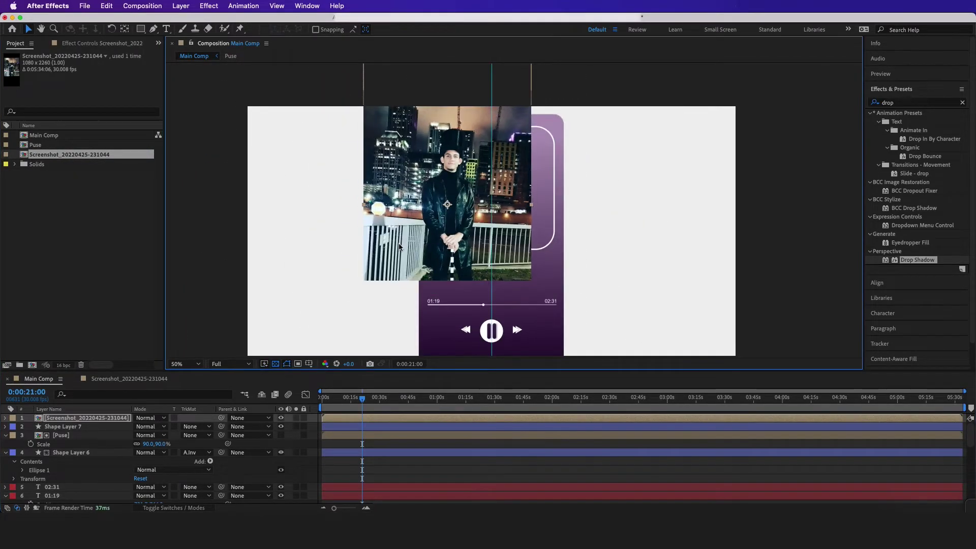
scroll(399, 244, down, 2)
scroll(458, 217, up, 2)
drag(394, 175, 446, 207)
drag(523, 266, 499, 243)
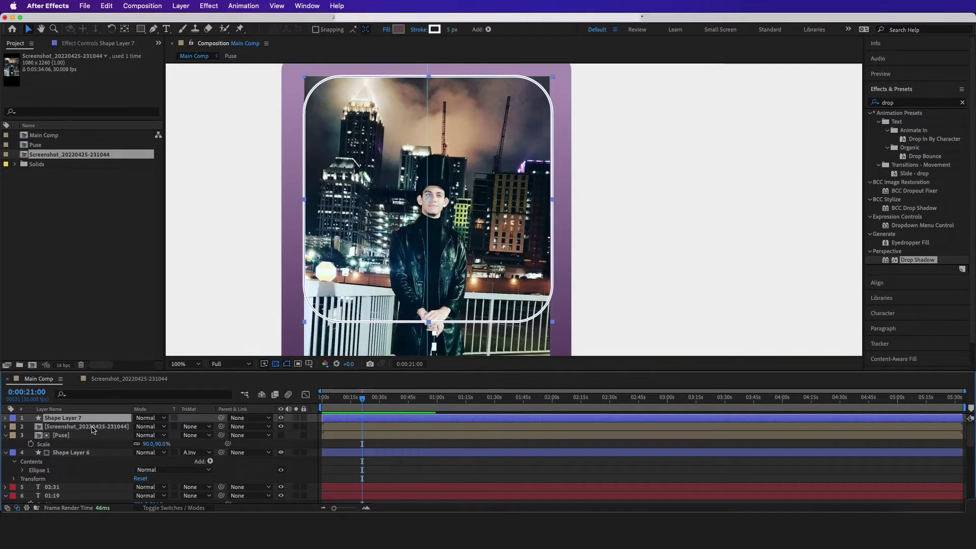
Mask the photo layer along the rounded frame with the Pen tool and check the composition in an enlarged view.
click(69, 427)
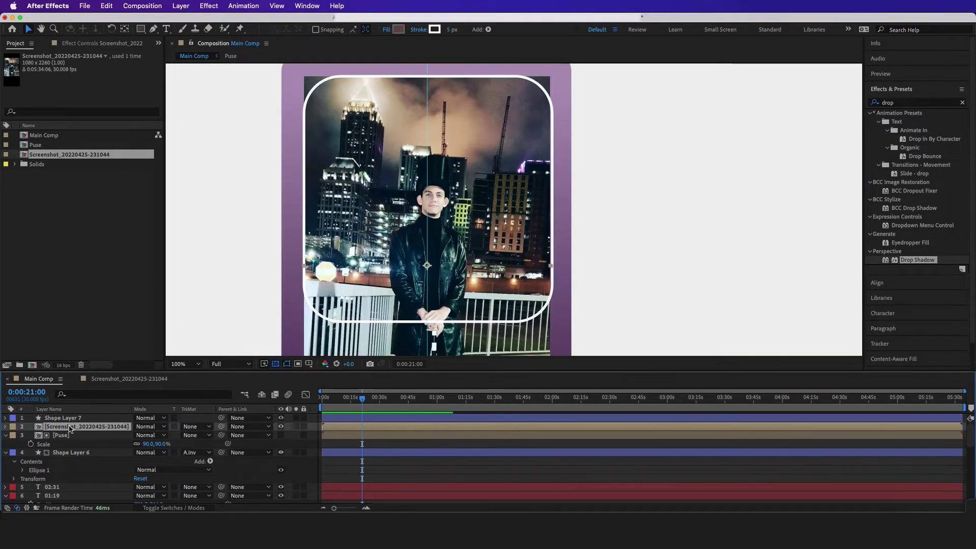
key(g)
click(305, 108)
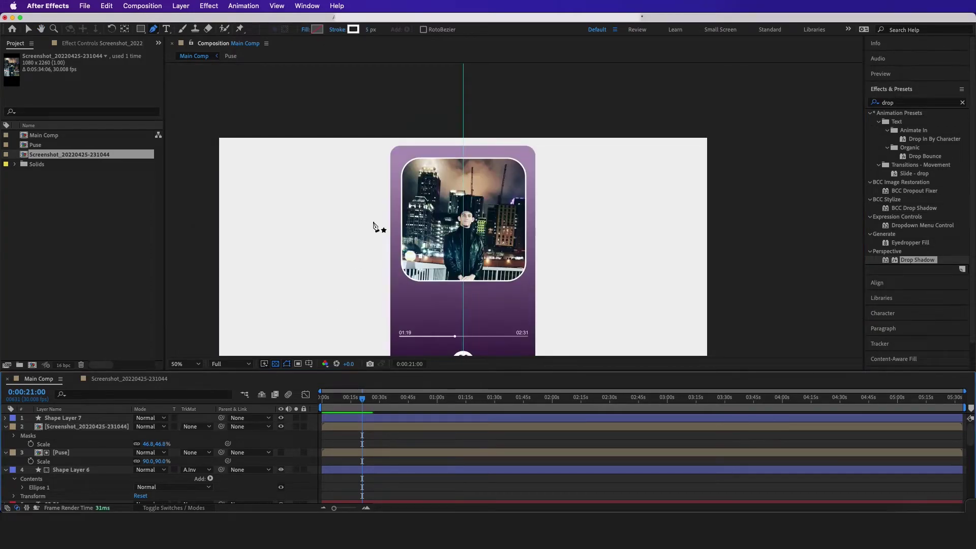
key(grave)
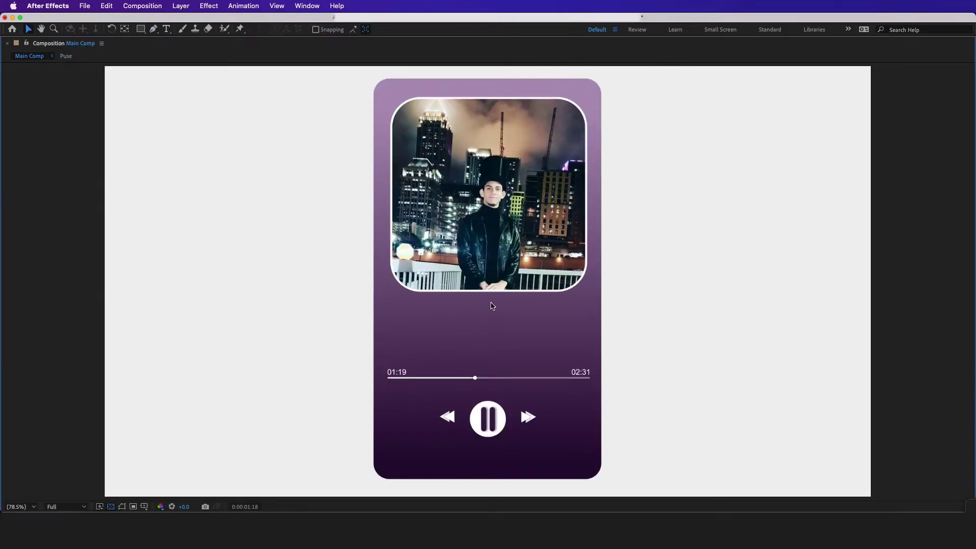
key(grave)
Add the text "After Effects" in 50 px Arial below the photo and set it to All Caps.
scroll(417, 271, down, 3)
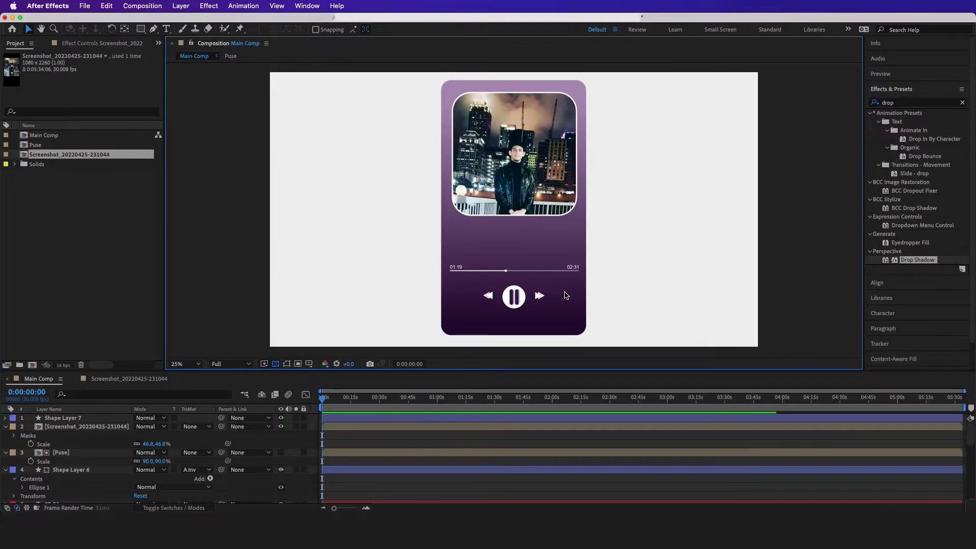
scroll(566, 292, up, 1)
click(237, 436)
click(167, 29)
click(345, 200)
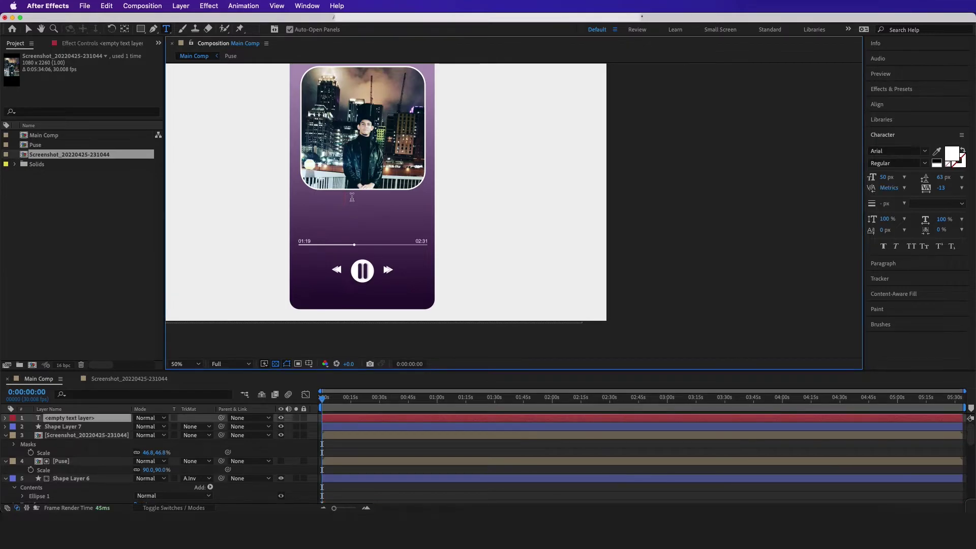
scroll(348, 199, up, 2)
text(Aft)
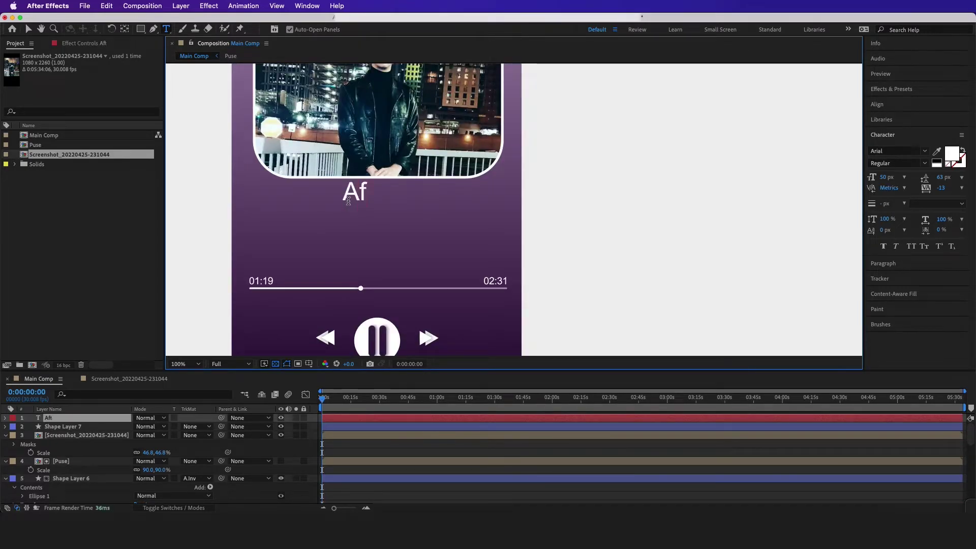
text(er)
key(BackSpace)
key(BackSpace)
key(BackSpace)
key(BackSpace)
key(BackSpace)
text(fetfter Effects)
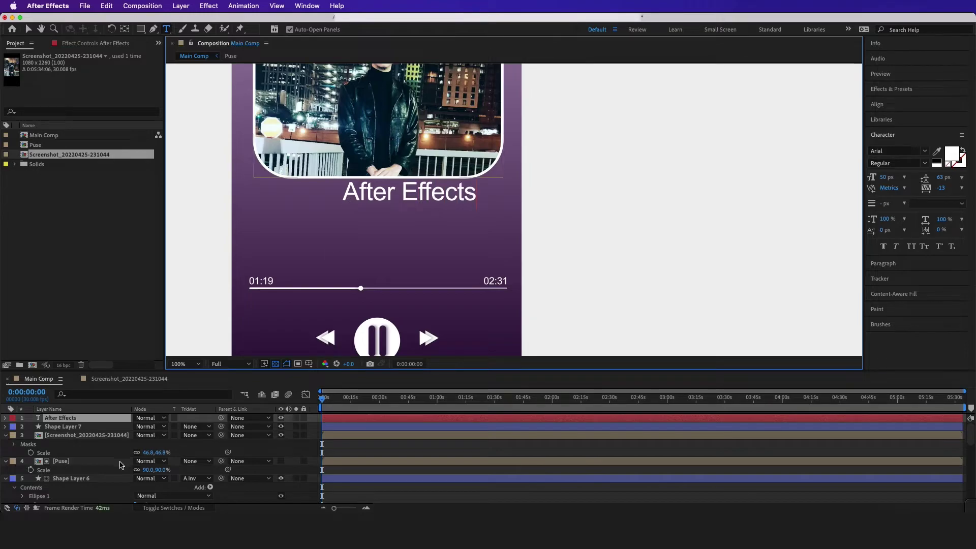
click(88, 418)
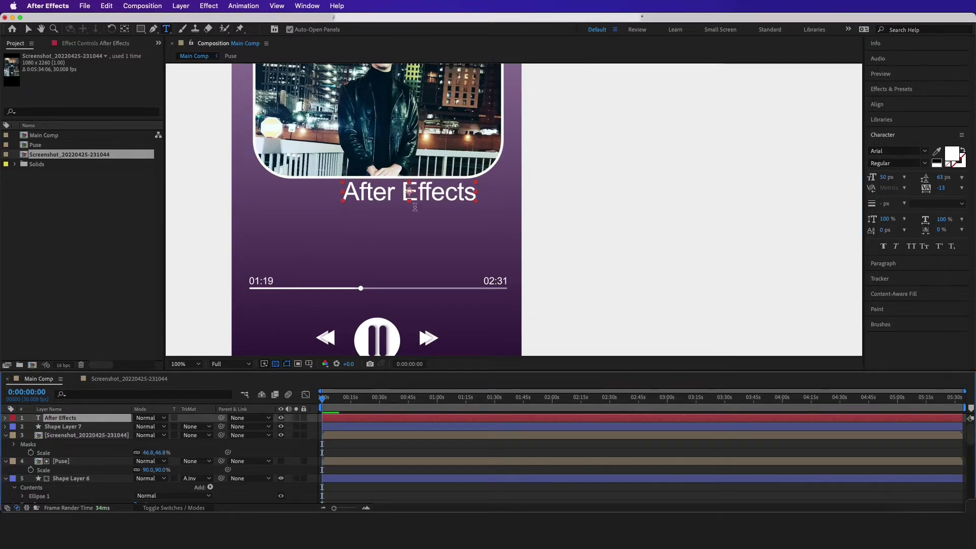
click(912, 247)
click(257, 453)
scroll(417, 217, up, 1)
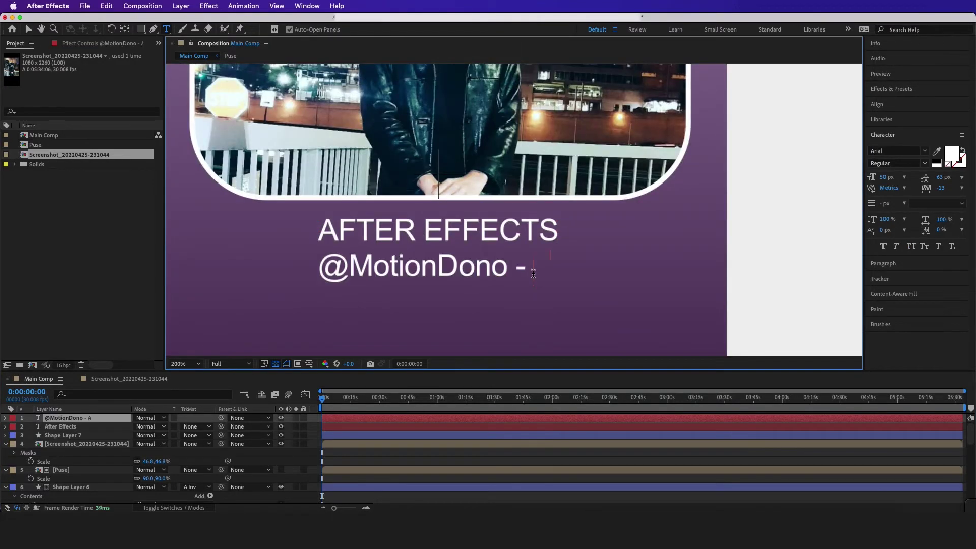
drag(887, 177, 879, 184)
drag(436, 271, 437, 258)
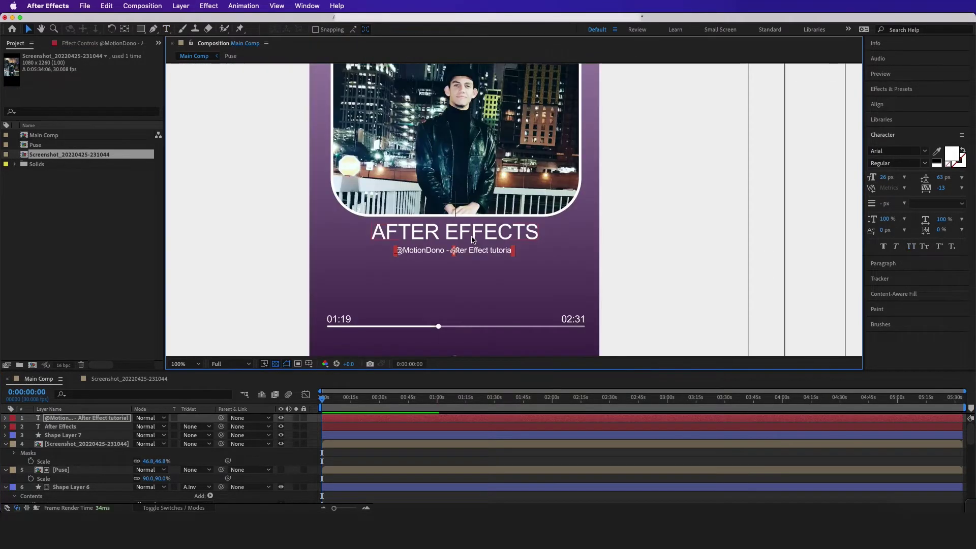
Move the title and subtitle together slightly lower beneath the photo and view the whole composition.
shift+click(485, 234)
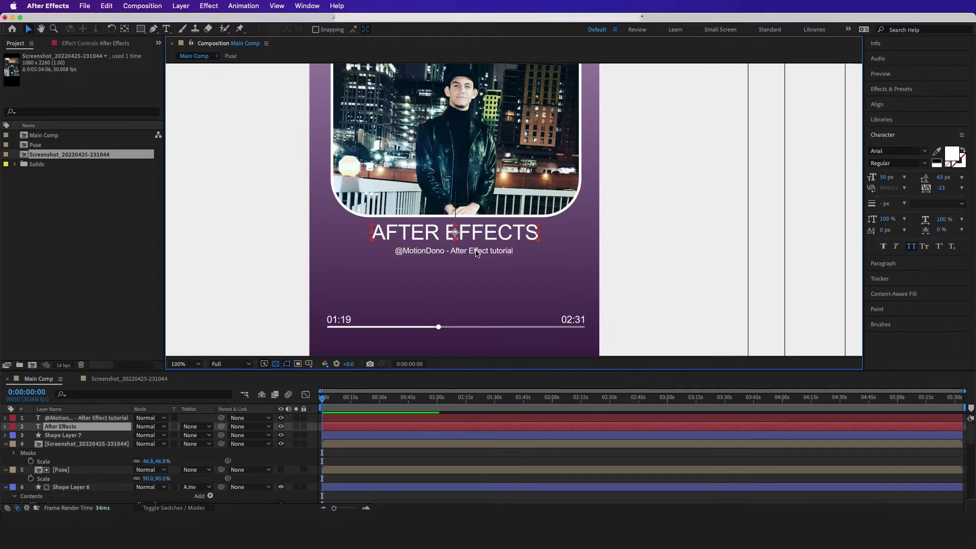
drag(484, 238, 477, 254)
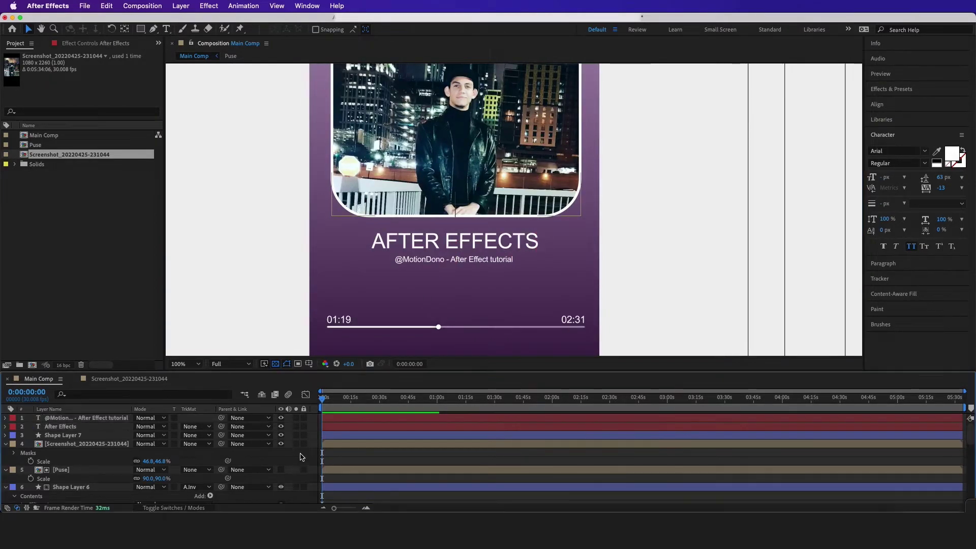
scroll(471, 249, down, 4)
key(alt+slash)
key(grave)
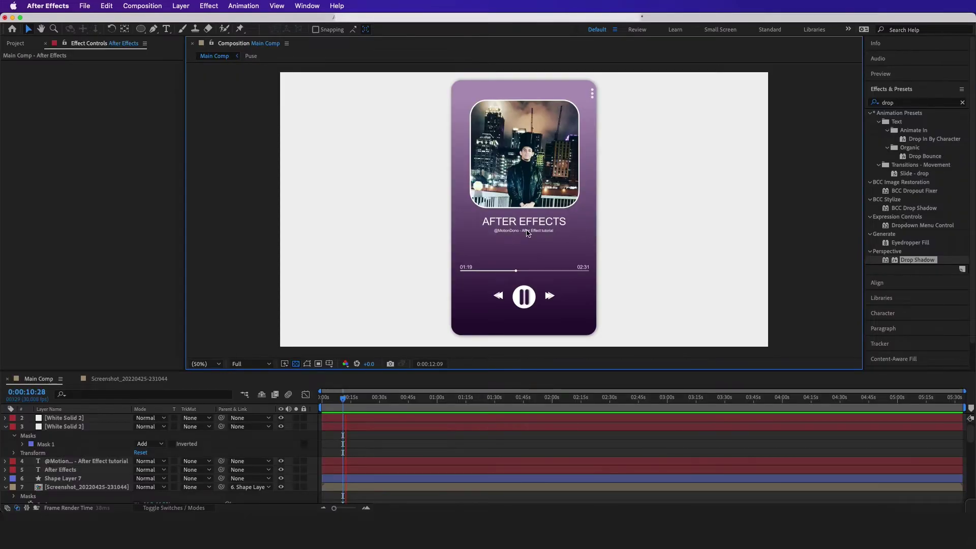
Rename Shape Layer 7 as Photo Frame.
click(348, 401)
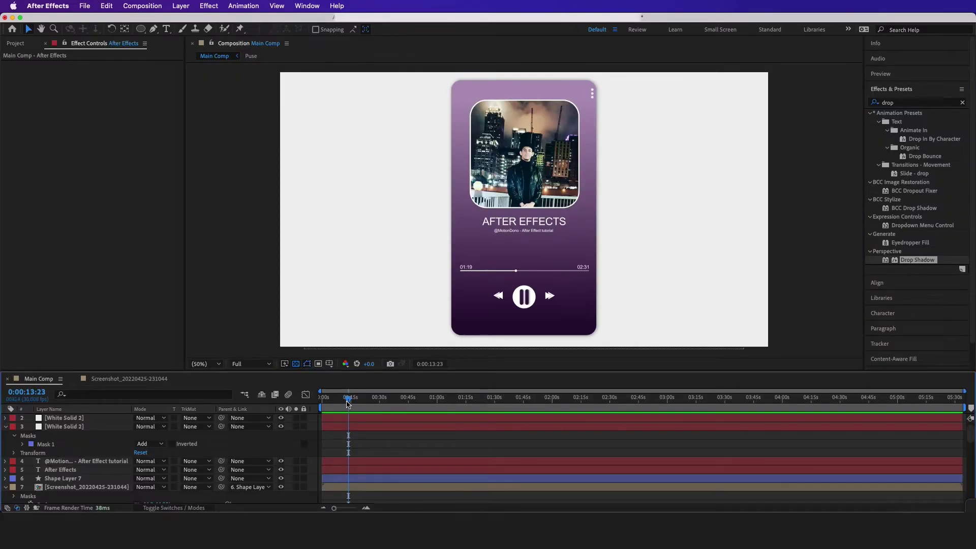
click(963, 102)
click(63, 478)
key(Return)
drag(555, 183, 577, 172)
key(super+z)
key(Return)
text(Photo Frame)
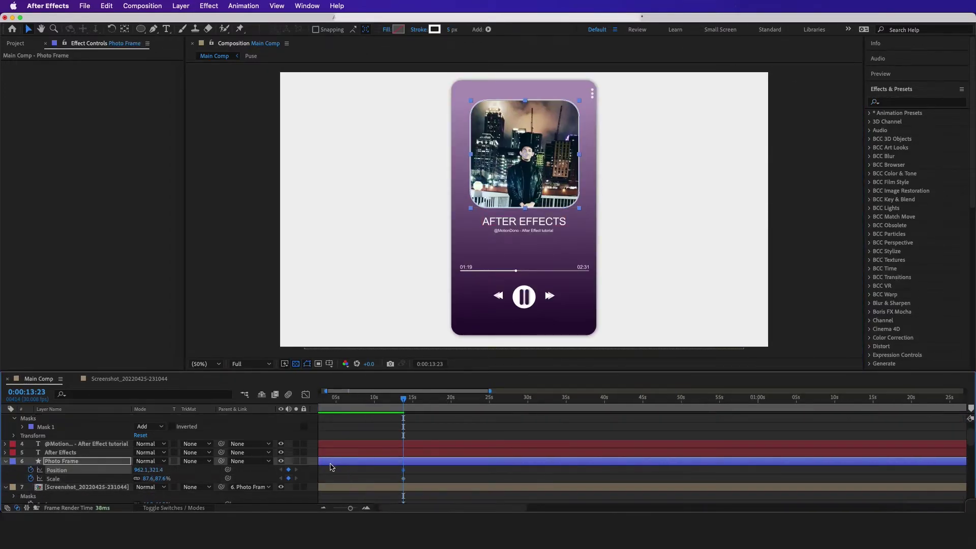
Keyframe the Photo Frame's scale from 0% through a slight overshoot to 87.6%, using Easy Ease keyframes.
drag(156, 478, 143, 483)
key(equal)
drag(395, 399, 429, 400)
drag(146, 480, 149, 479)
key(F9)
Shape the scale keyframes' speed graph for a fast start and slow finish, and preview the pop-in animation.
click(306, 394)
key(equal)
drag(422, 480, 413, 473)
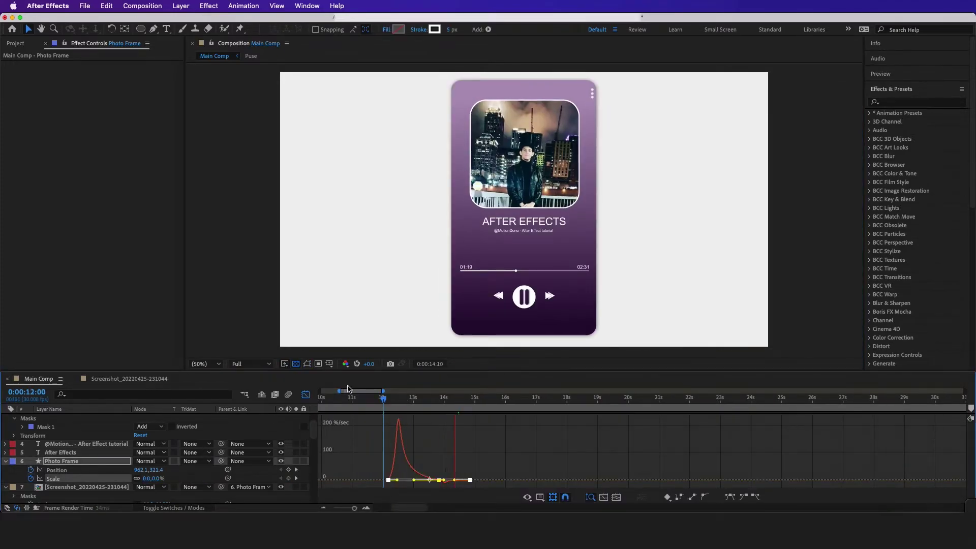
key(shift+F3)
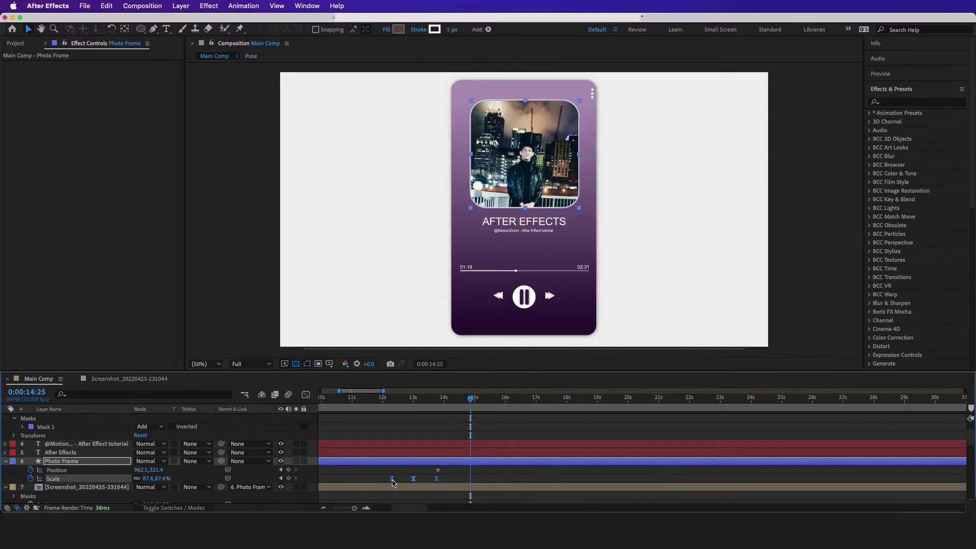
click(393, 403)
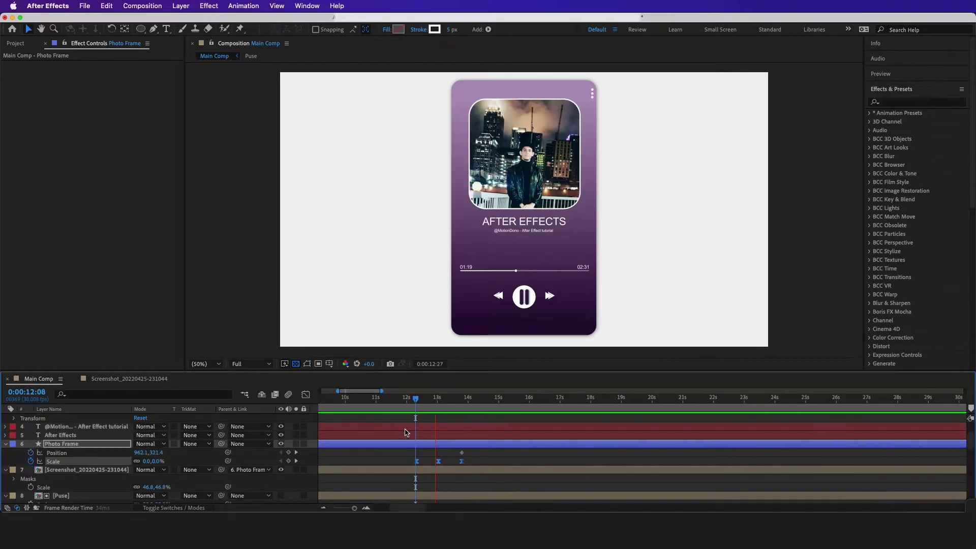
drag(404, 399, 450, 413)
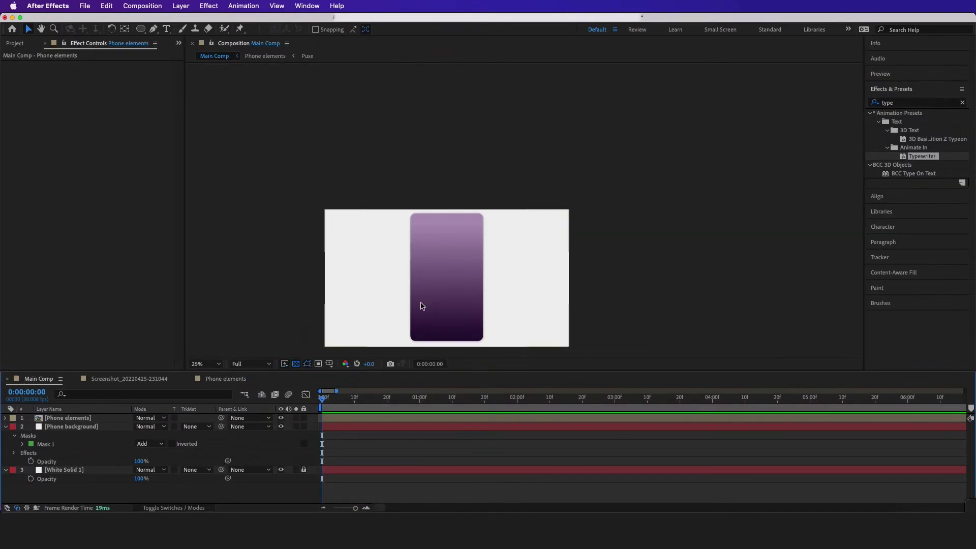
Turn the Phone elements layer in Main Comp into a 3D layer.
scroll(421, 305, up, 2)
click(94, 419)
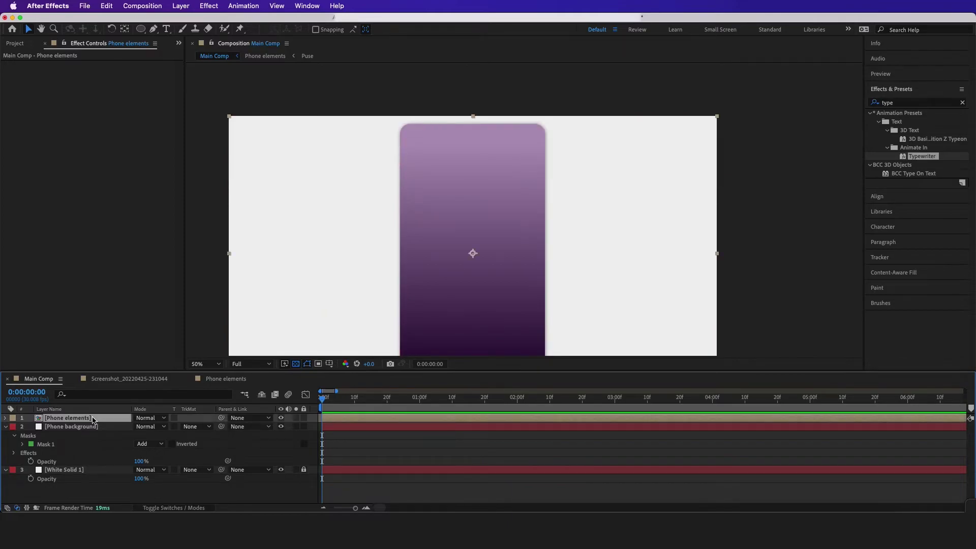
click(152, 508)
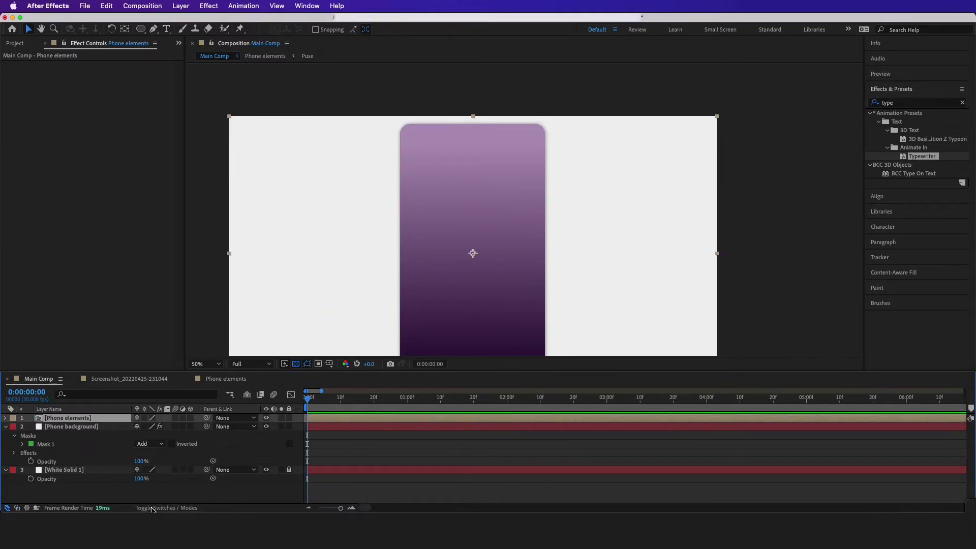
click(191, 418)
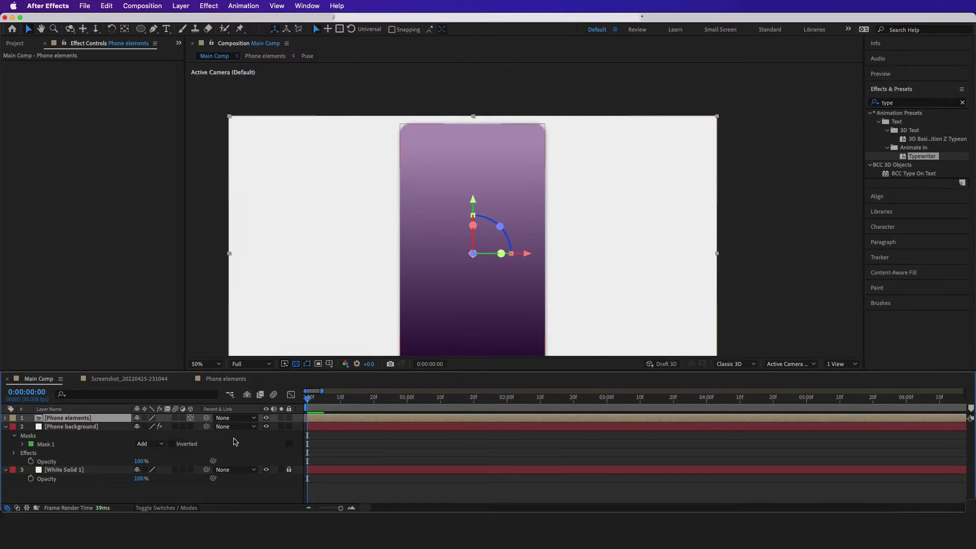
Add a two-node camera with the 50mm preset to Main Comp.
right_click(224, 456)
mouse_move(258, 380)
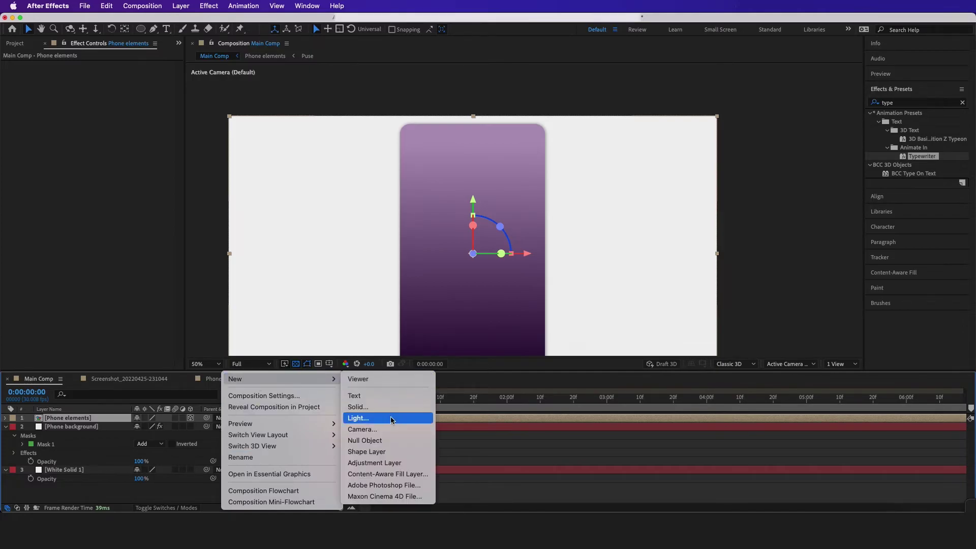
click(369, 429)
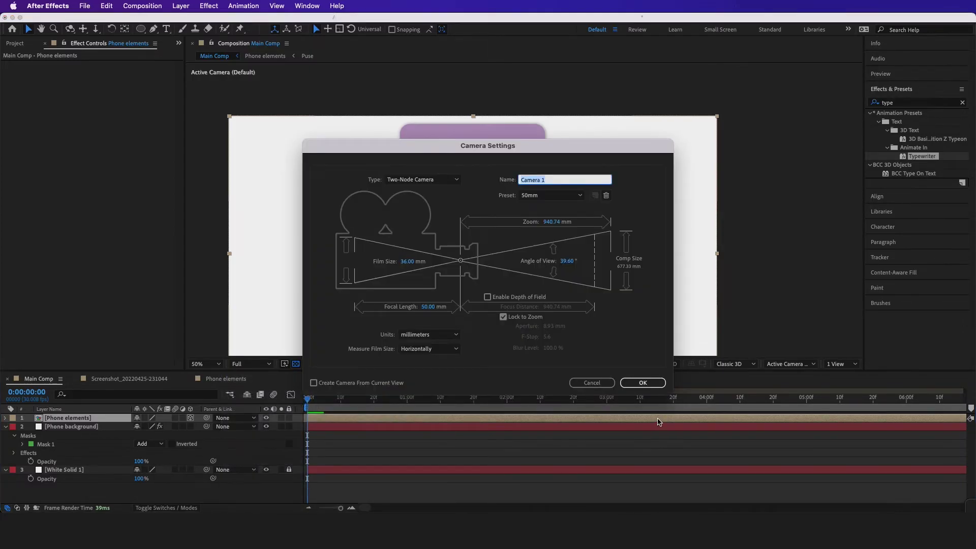
click(645, 384)
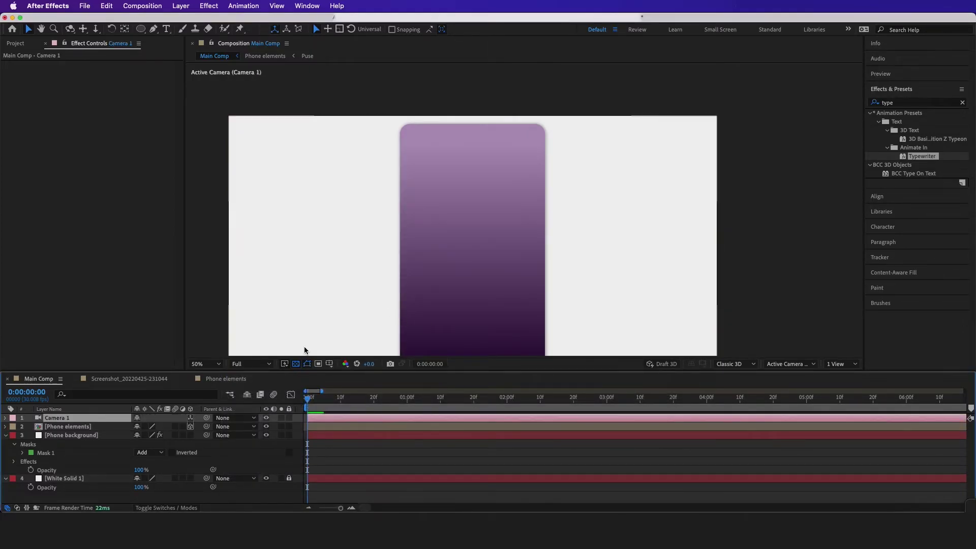
Orbit the camera around the phone at about 1 second to check how the elements and background respond in 3D.
drag(430, 271, 410, 296)
drag(315, 400, 413, 406)
drag(496, 288, 420, 291)
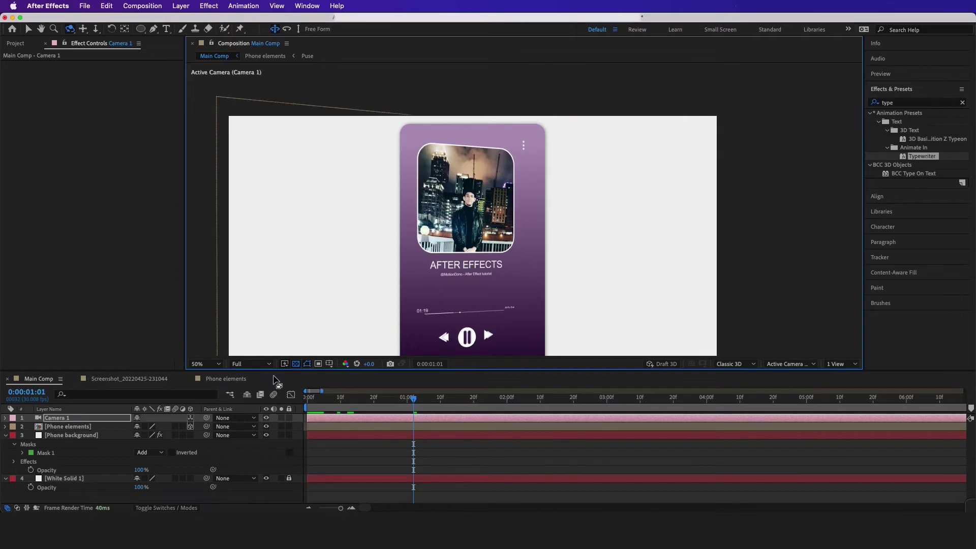
Turn the Phone background layer into a 3D layer and orbit the camera to check its perspective.
key(Home)
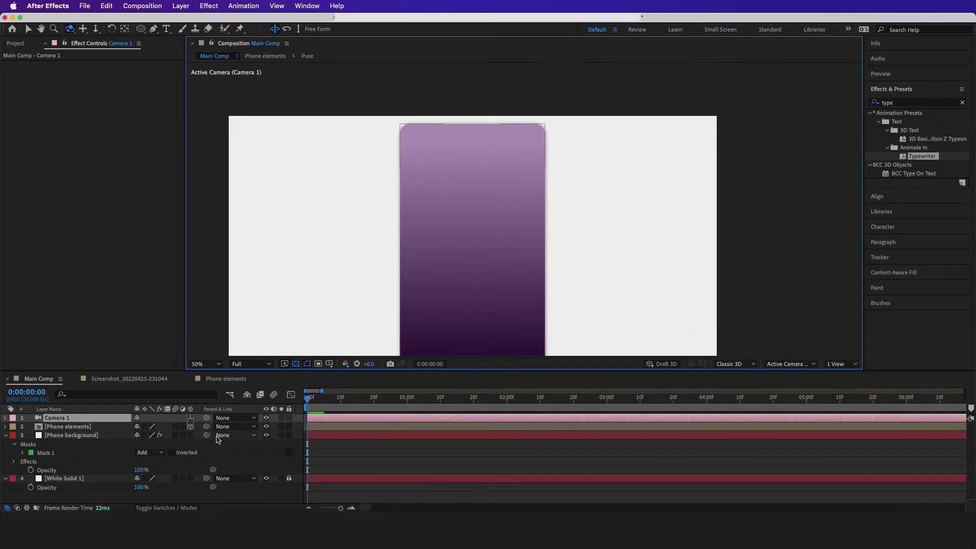
click(99, 435)
click(190, 436)
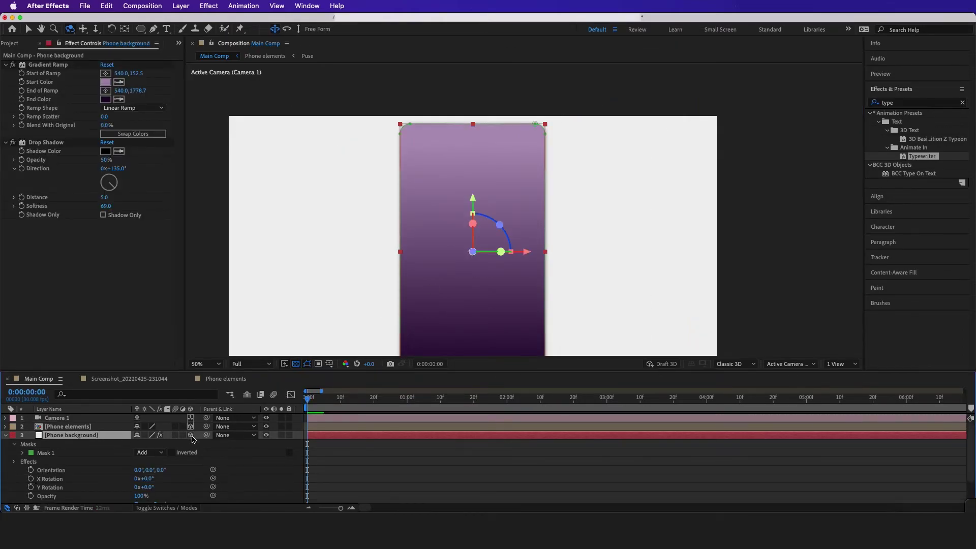
drag(448, 254, 506, 253)
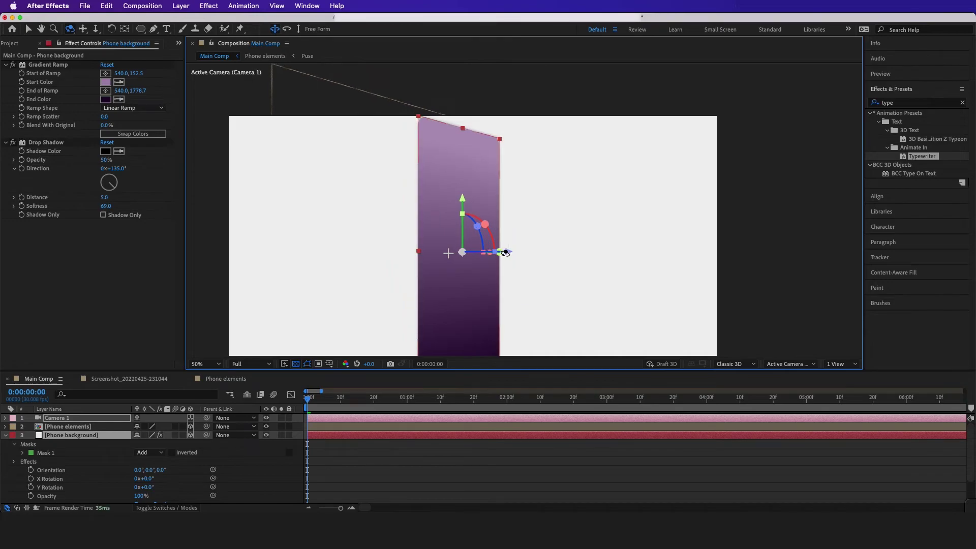
mouse_move(417, 310)
mouse_down()
mouse_move(475, 283)
mouse_move(403, 319)
mouse_up()
Move the Phone elements layer forward from the background along its Z axis to about -41.9.
click(76, 428)
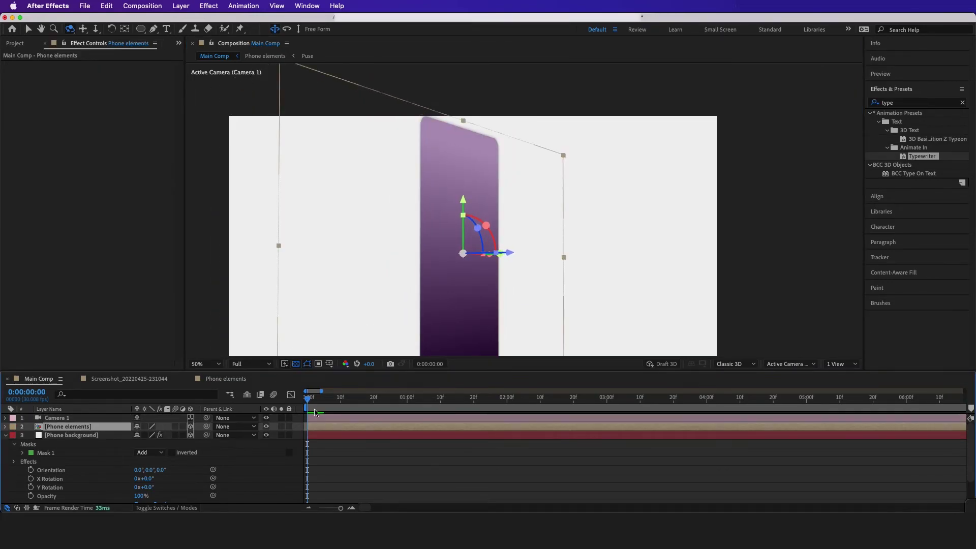
drag(383, 404, 487, 403)
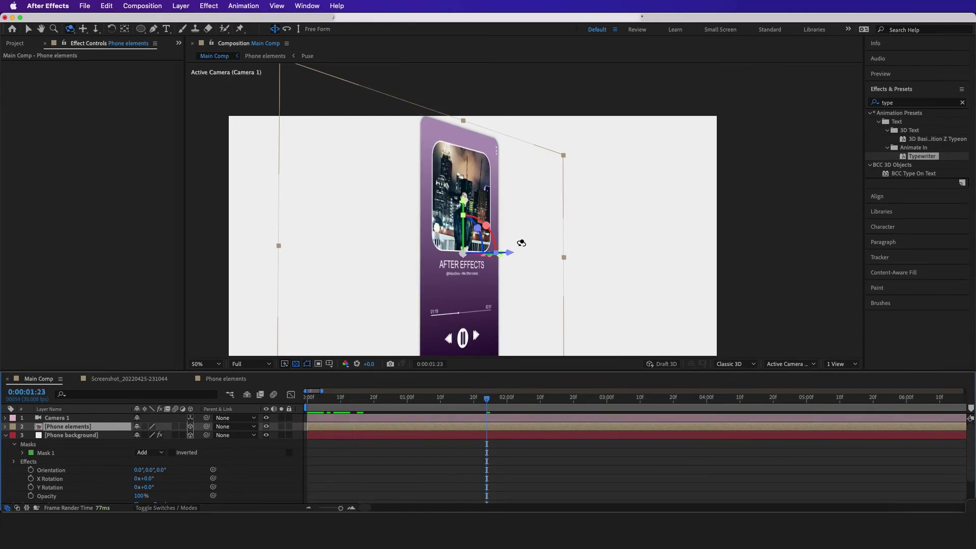
mouse_move(511, 256)
mouse_down()
mouse_move(562, 270)
mouse_move(507, 254)
mouse_move(529, 254)
mouse_move(520, 255)
mouse_up()
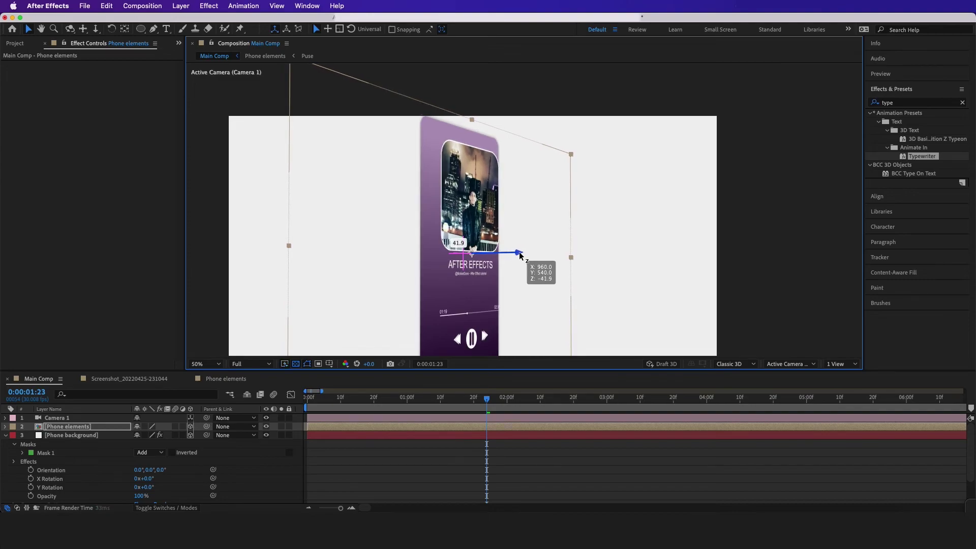
Orbit the camera and preview the animation to examine the depth between the phone elements and the background.
key(c)
mouse_move(457, 275)
mouse_down()
mouse_move(457, 255)
mouse_move(472, 250)
mouse_move(522, 256)
mouse_move(448, 259)
mouse_move(471, 260)
mouse_move(497, 292)
mouse_move(470, 283)
mouse_up()
key(c)
drag(318, 405, 348, 407)
key(space)
key(space)
key(space)
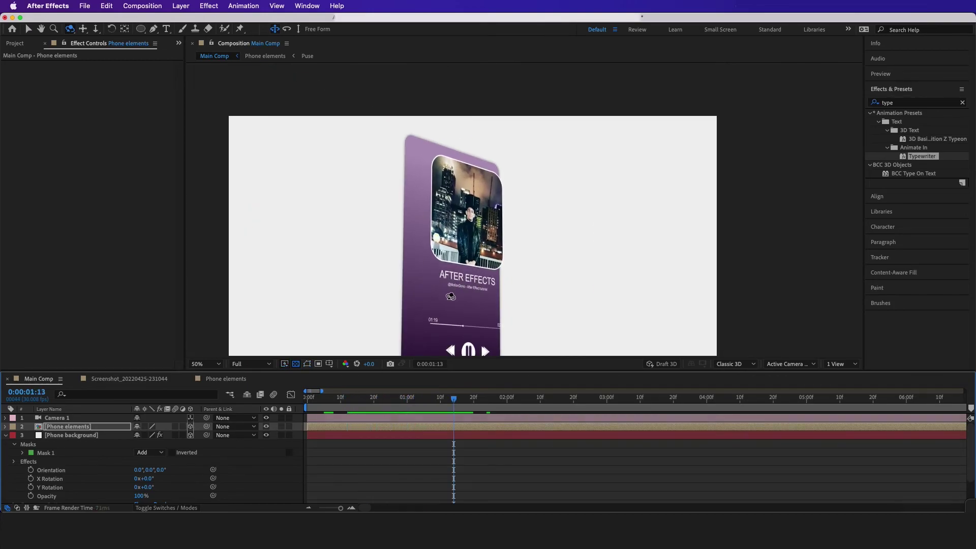
drag(461, 268, 456, 260)
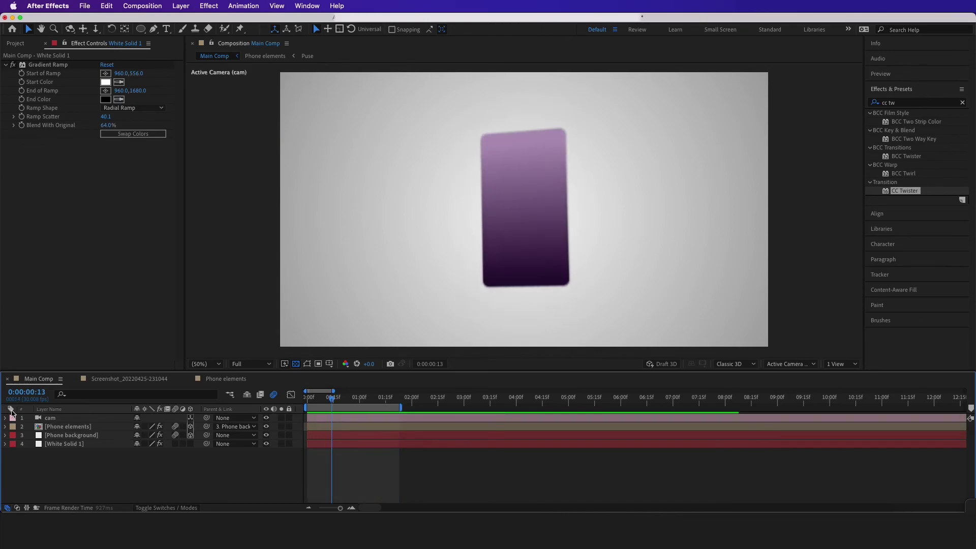
Pre-compose the cam, Phone elements and Phone background layers into Pre-comp 1, moving all attributes into the new composition.
click(61, 418)
shift+click(65, 435)
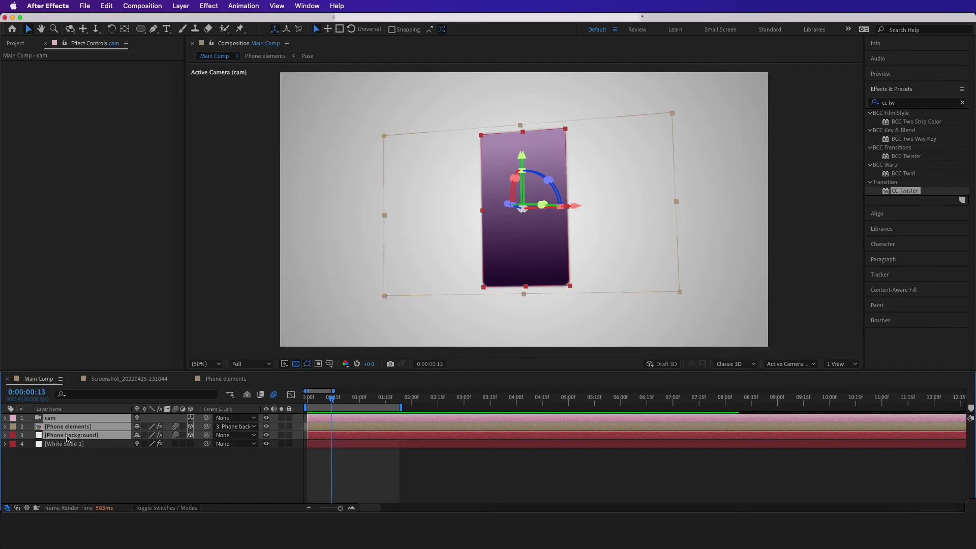
right_click(65, 437)
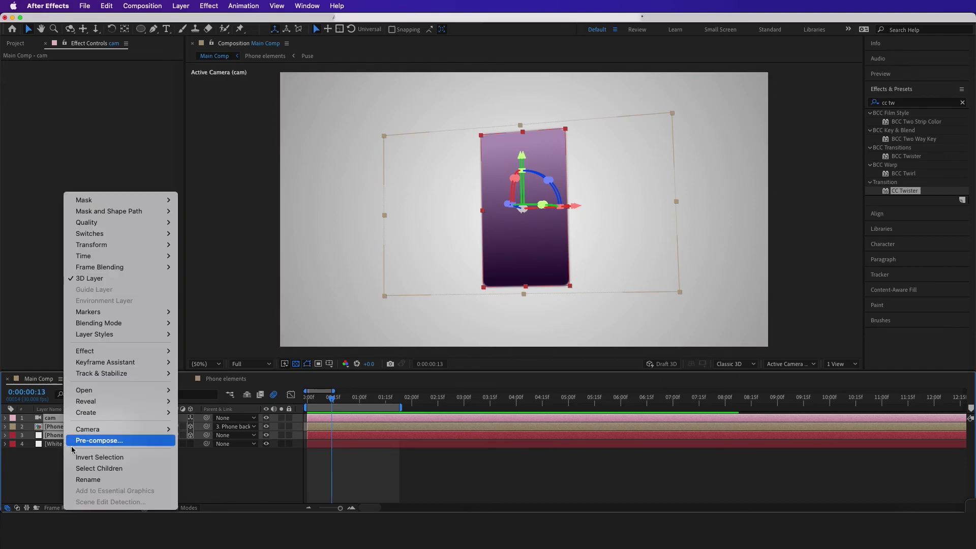
click(104, 441)
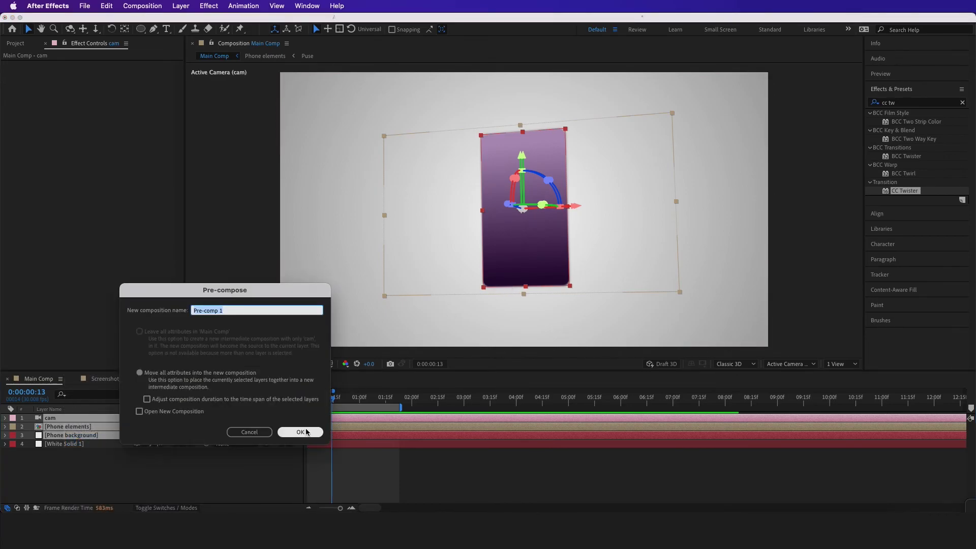
click(301, 432)
Apply the CC Twister effect to Pre-comp 1 and set its Completion to 59% at 0:00:00:27.
click(903, 104)
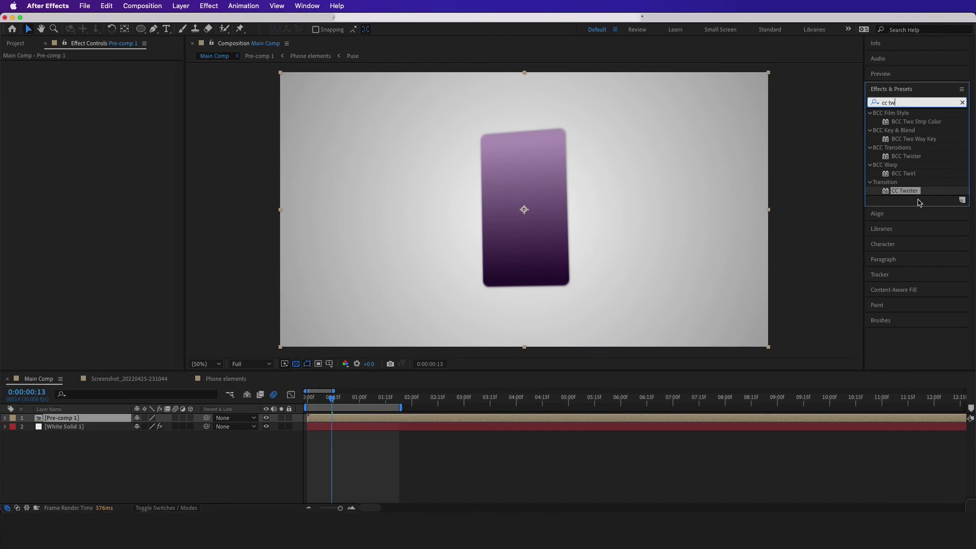
drag(912, 195, 357, 400)
drag(106, 76, 529, 213)
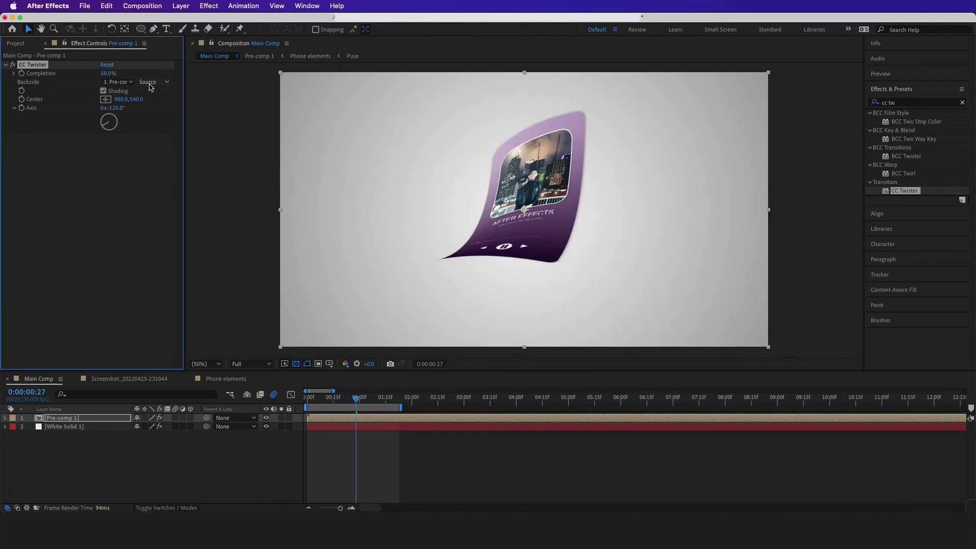
Try the CC Twister Completion at 100% and undo the change.
drag(109, 77, 287, 123)
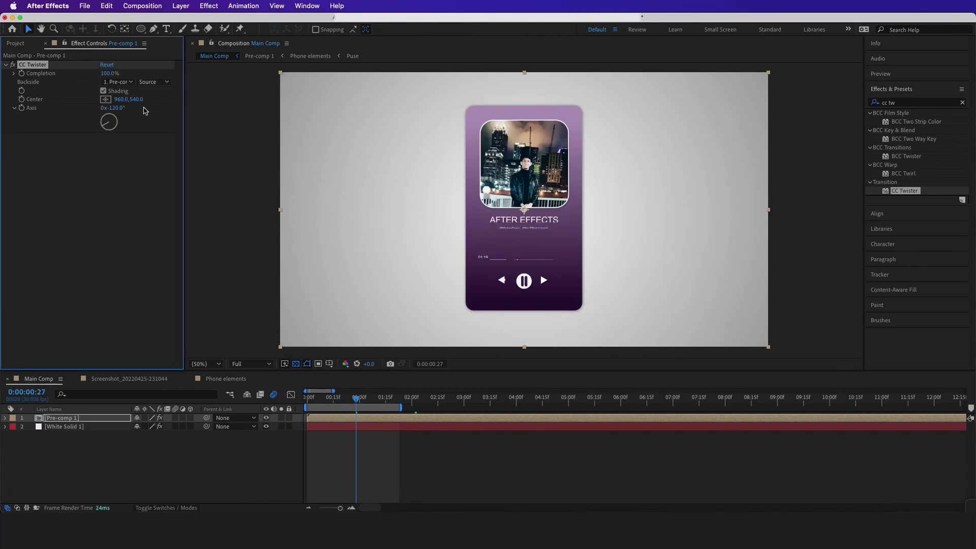
key(super+z)
mouse_move(109, 79)
mouse_down()
mouse_move(124, 77)
mouse_move(107, 77)
mouse_up()
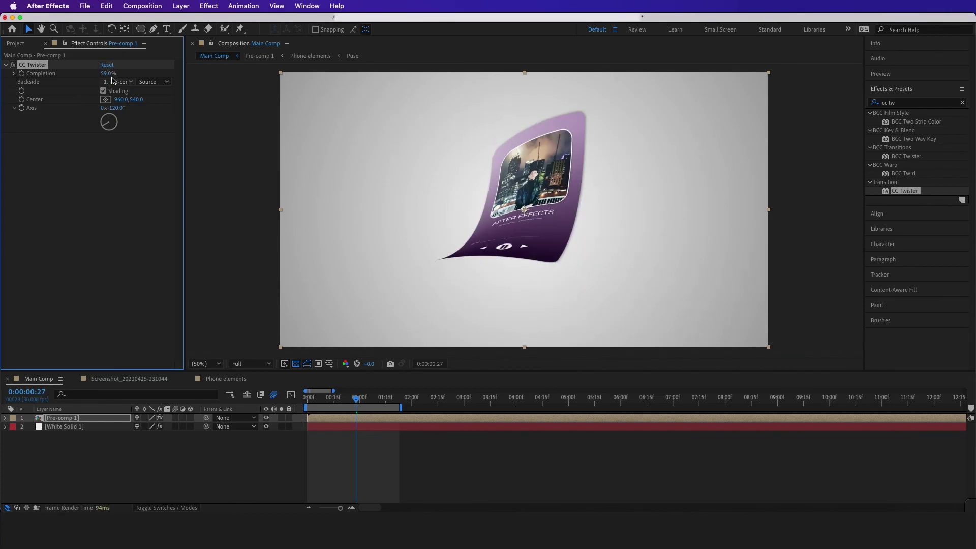